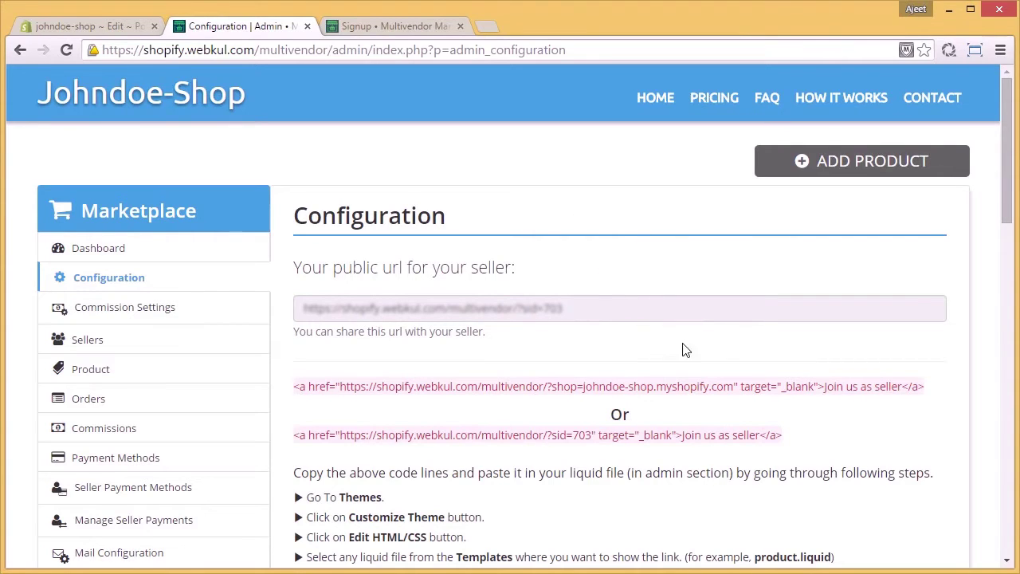
Step: Select the full public seller URL shown on the Configuration page
left_click(334, 319)
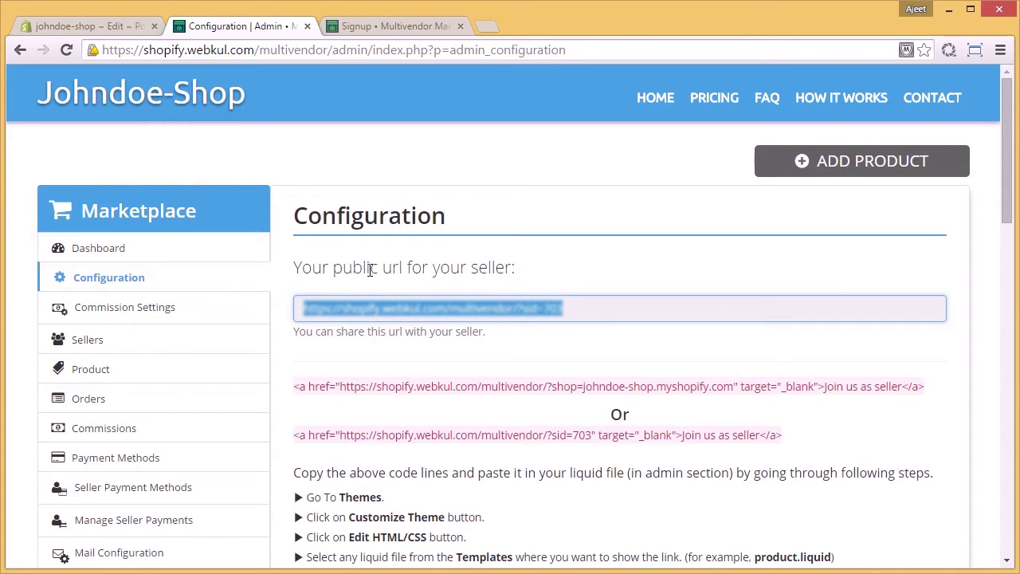
left_click(565, 317)
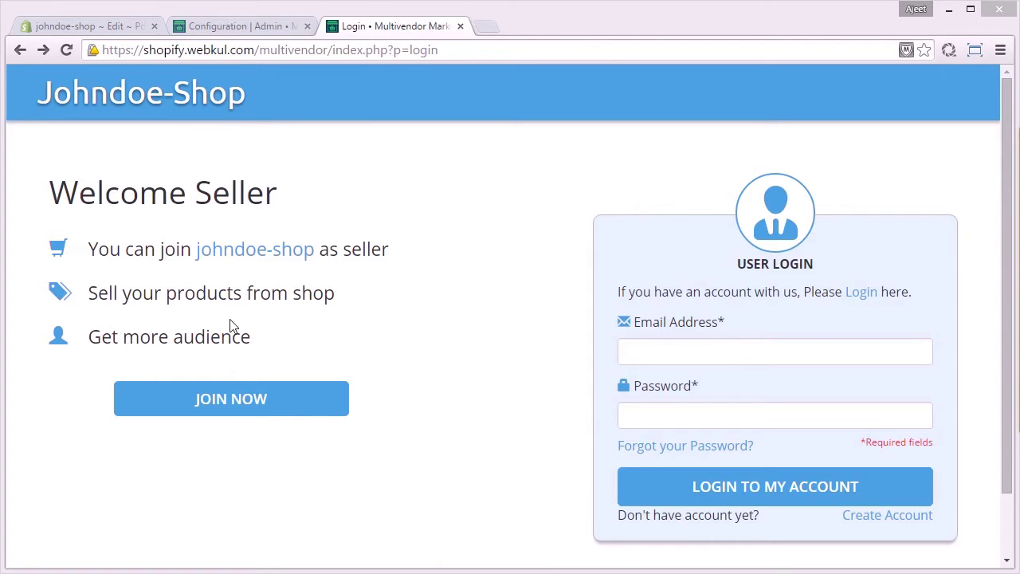
Step: Join now as a seller, review the Create an Account form, then return to Configuration
left_click(232, 400)
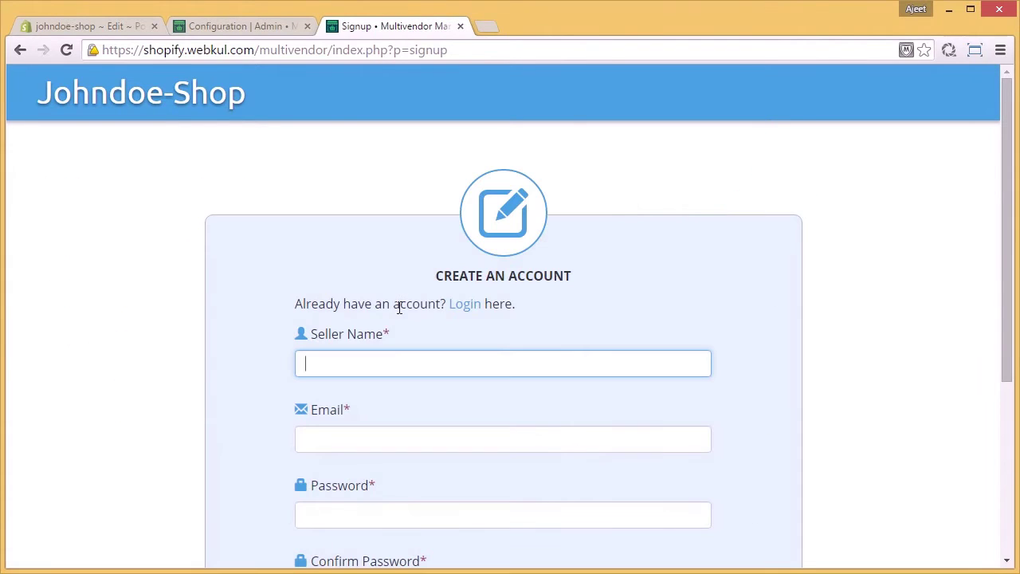
scroll(534, 332, "down", 3)
scroll(534, 333, "up", 1)
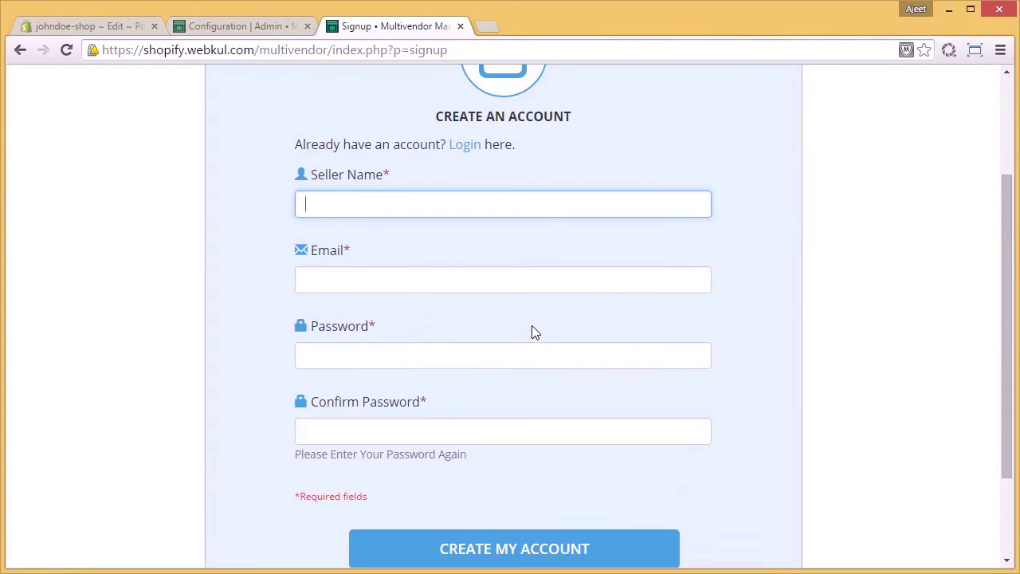
scroll(483, 470, "down", 1)
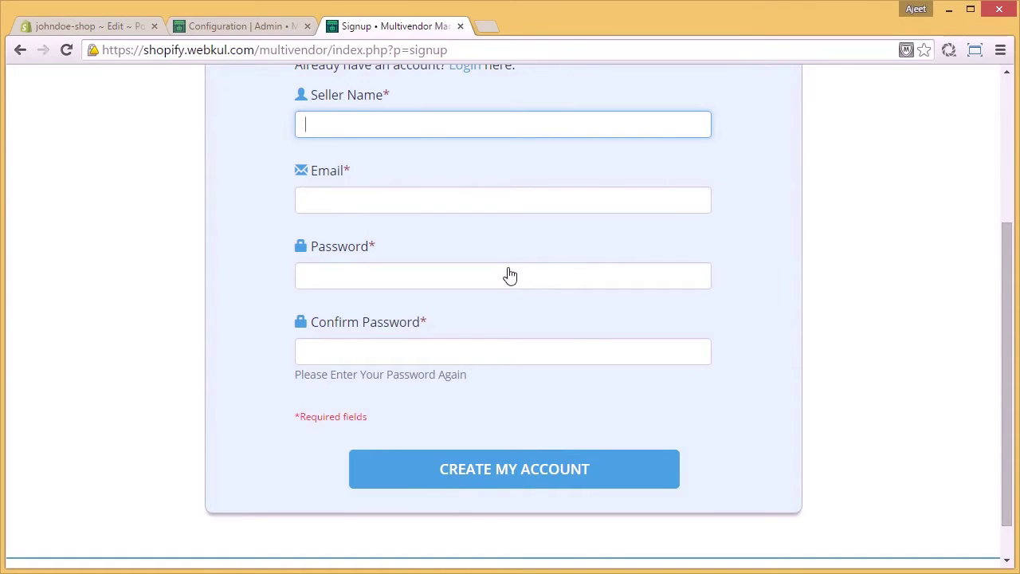
scroll(526, 264, "up", 1)
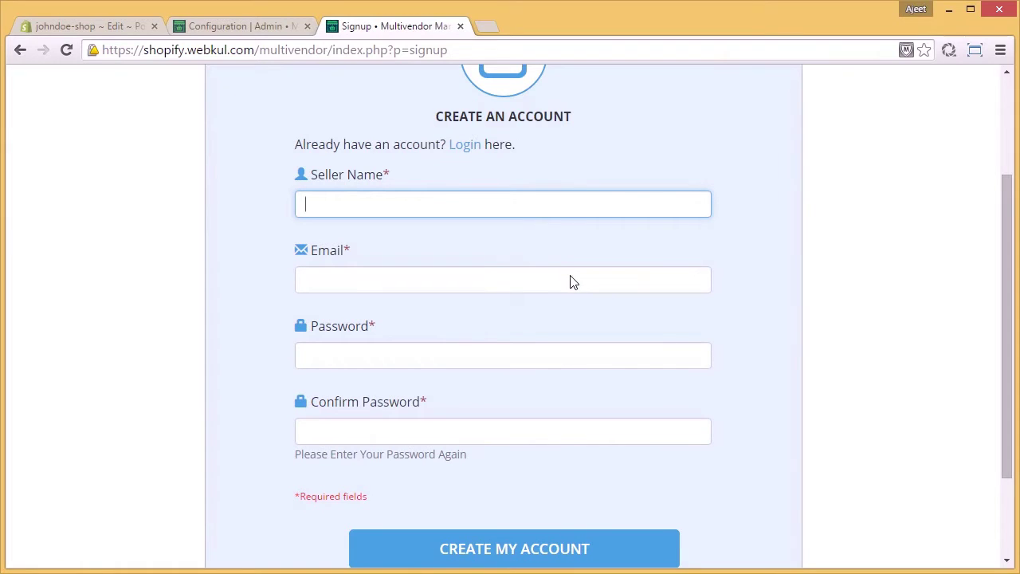
scroll(615, 313, "up", 1)
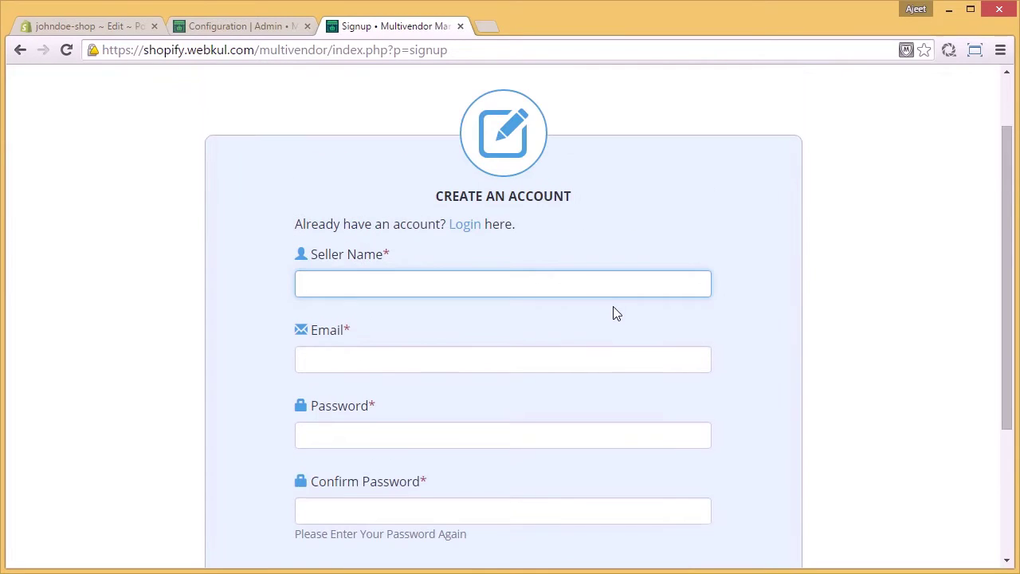
scroll(609, 317, "down", 2)
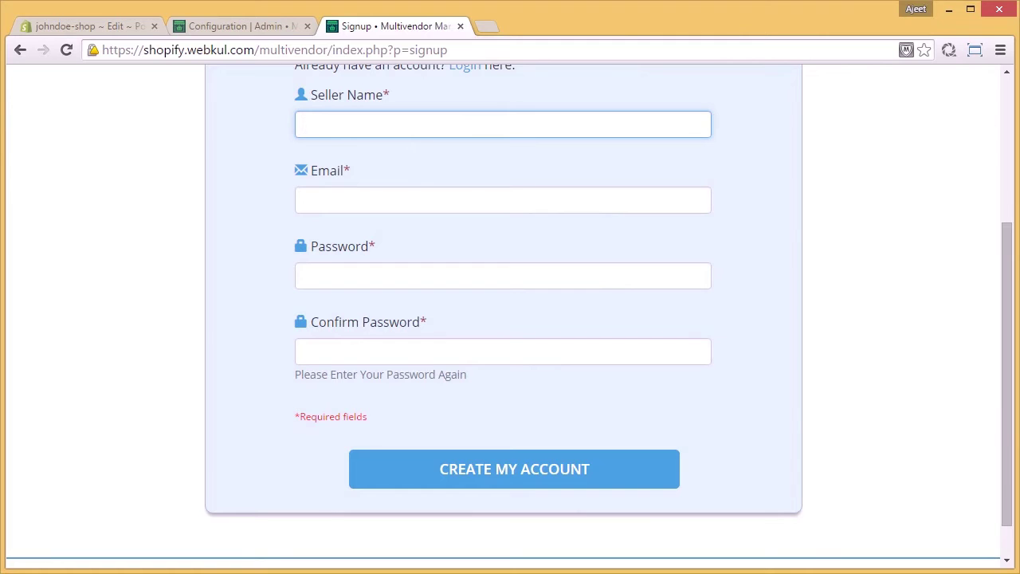
left_click(255, 27)
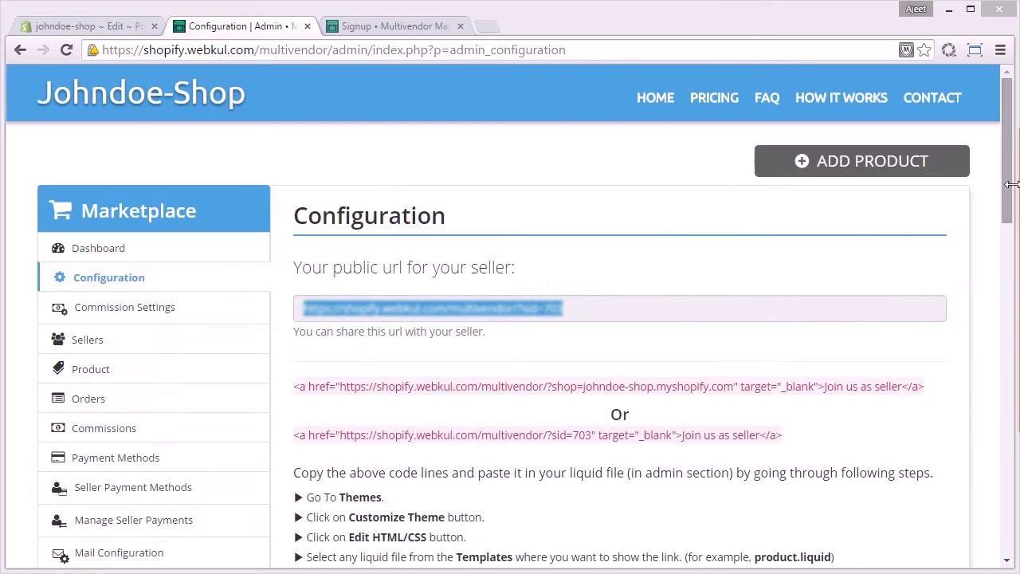
Step: Select the sid=703 'Join us as seller' link code line on the Configuration page
left_click(501, 365)
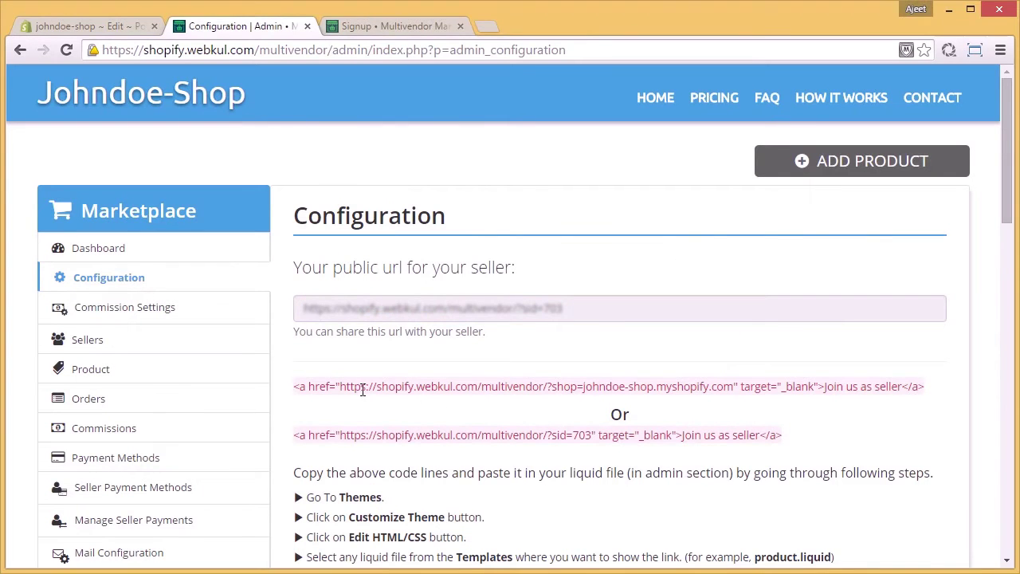
scroll(398, 395, "down", 3)
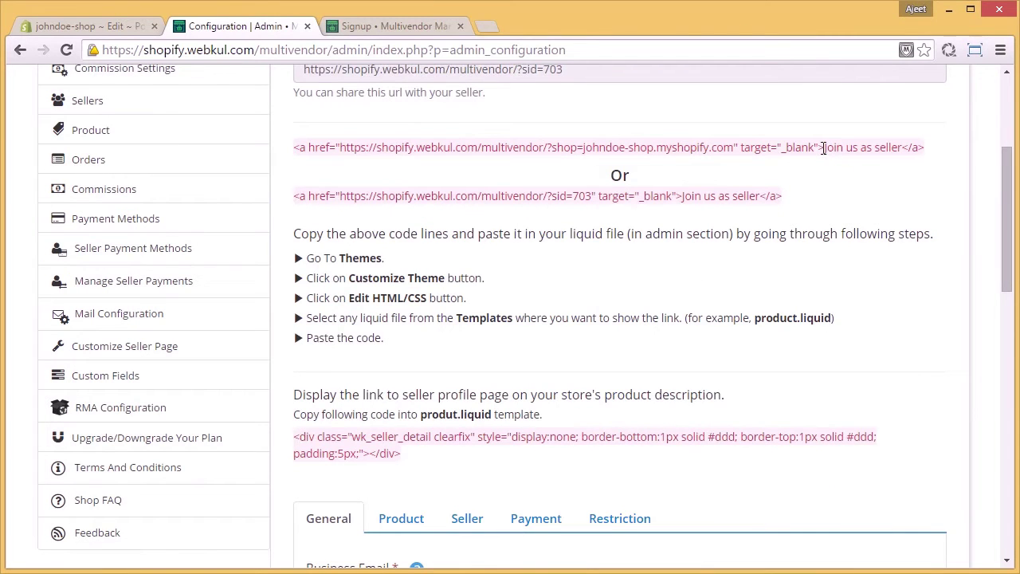
triple_click(846, 157)
left_click_drag(824, 147, 900, 149)
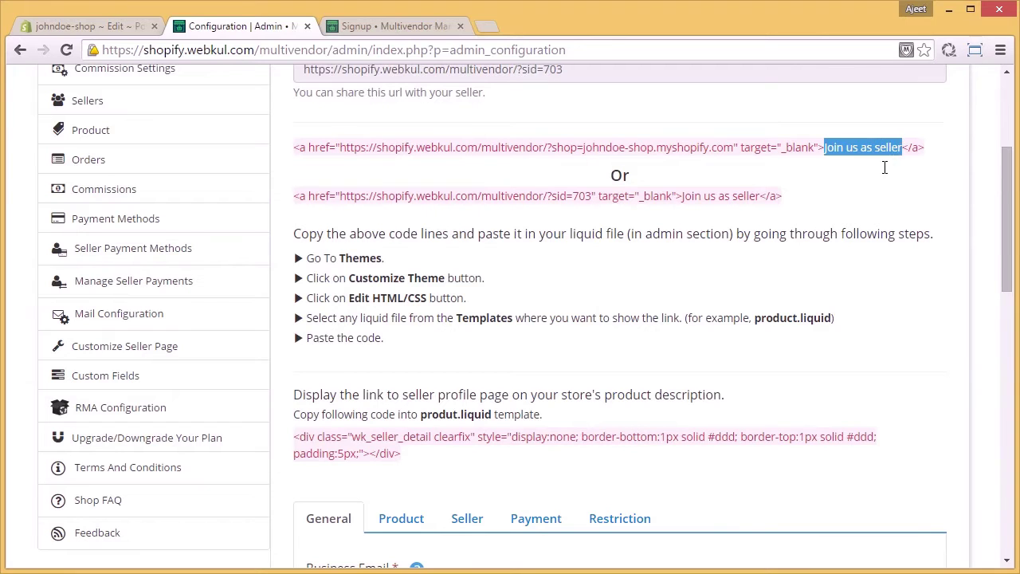
left_click(885, 168)
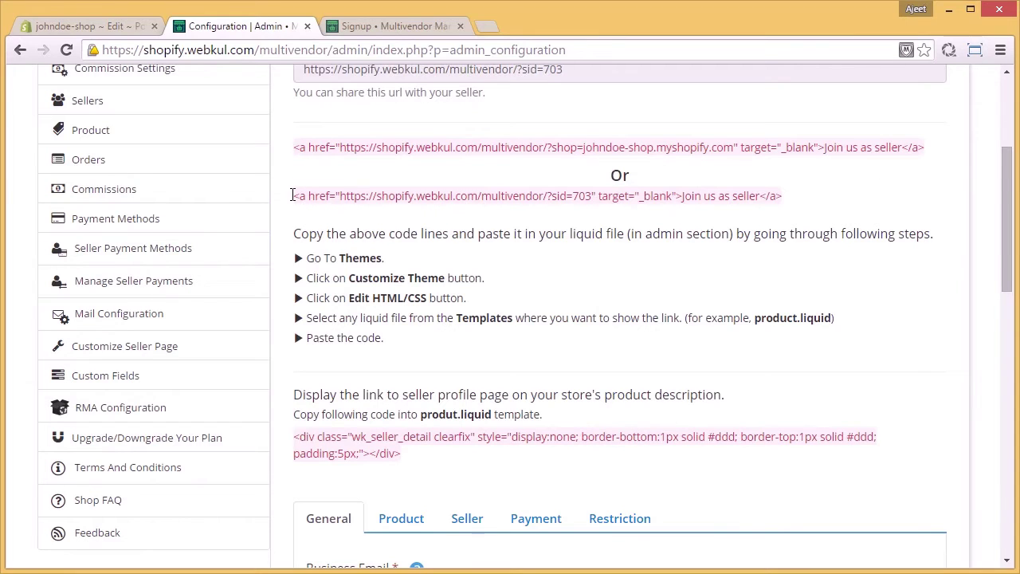
left_click_drag(292, 199, 787, 204)
key("ctrl+c")
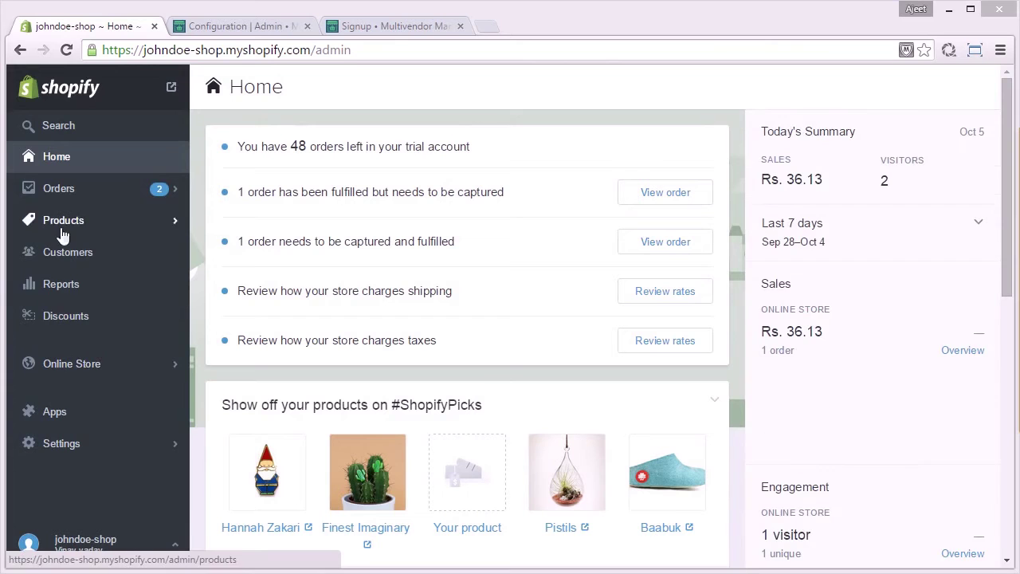
Step: Open the Pop theme's Edit HTML/CSS editor from Online Store > Themes > Customize
left_click(70, 364)
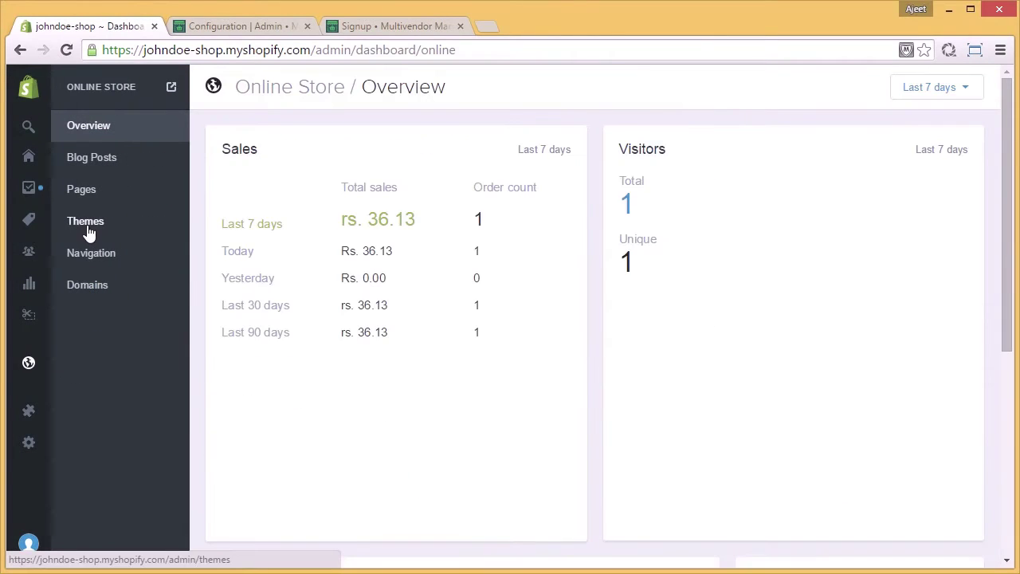
left_click(86, 223)
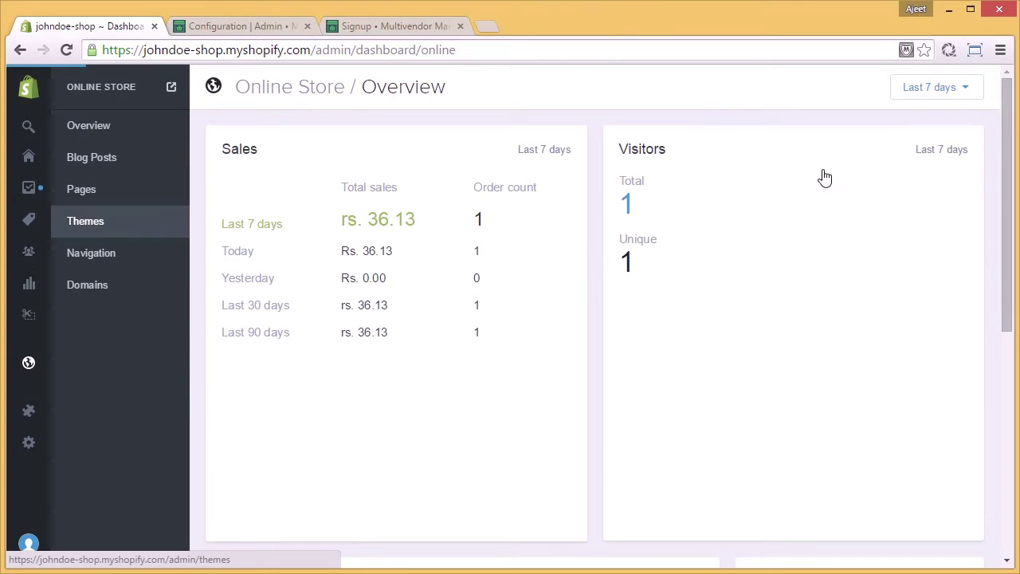
left_click(899, 161)
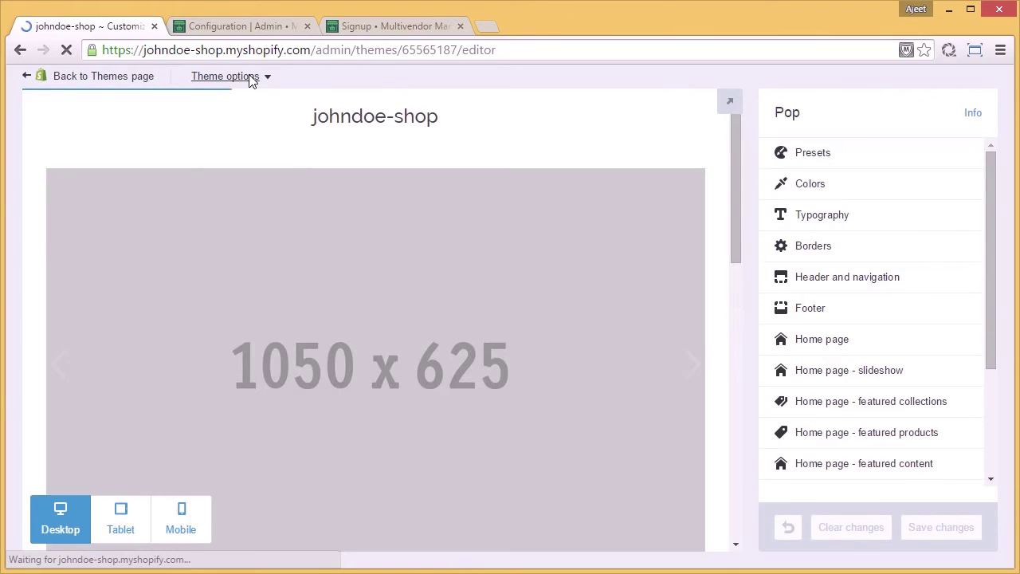
left_click(249, 76)
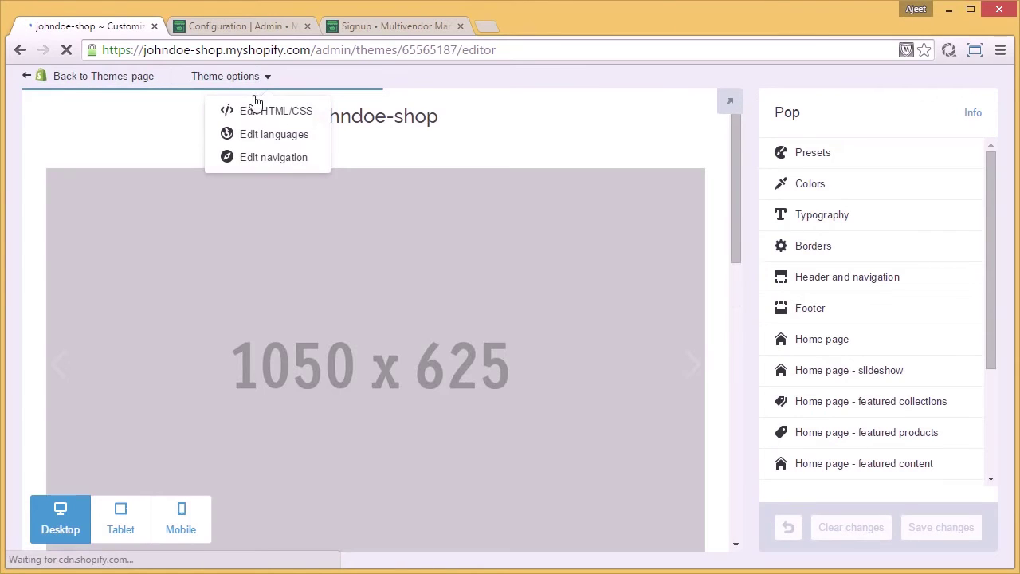
left_click(296, 119)
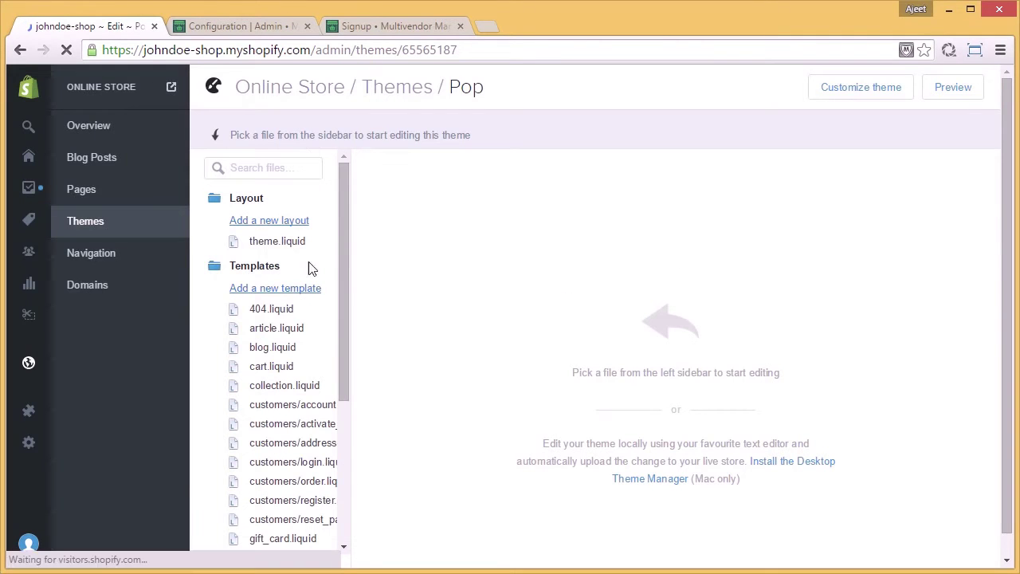
left_click_drag(341, 250, 350, 374)
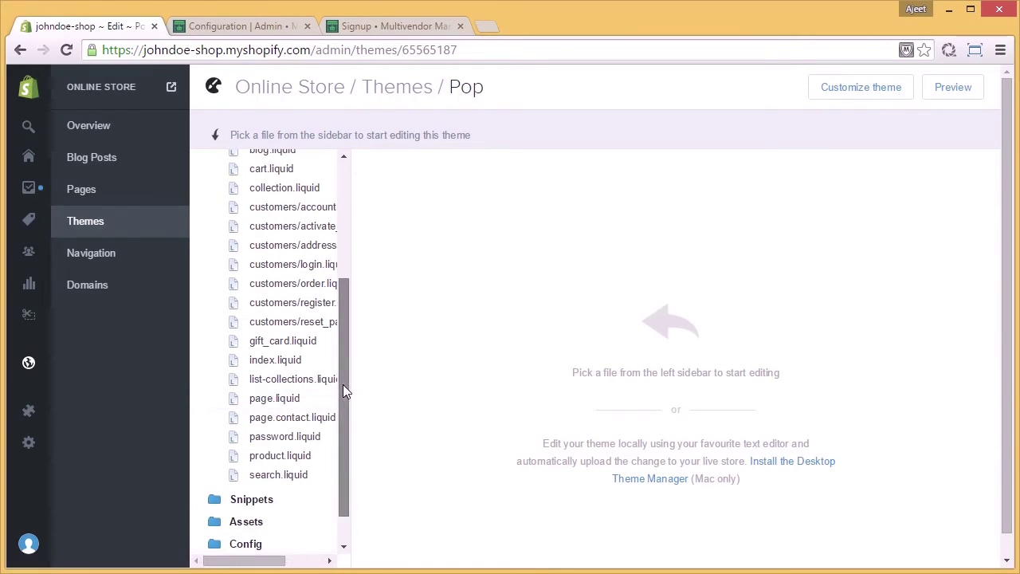
left_click_drag(343, 384, 351, 341)
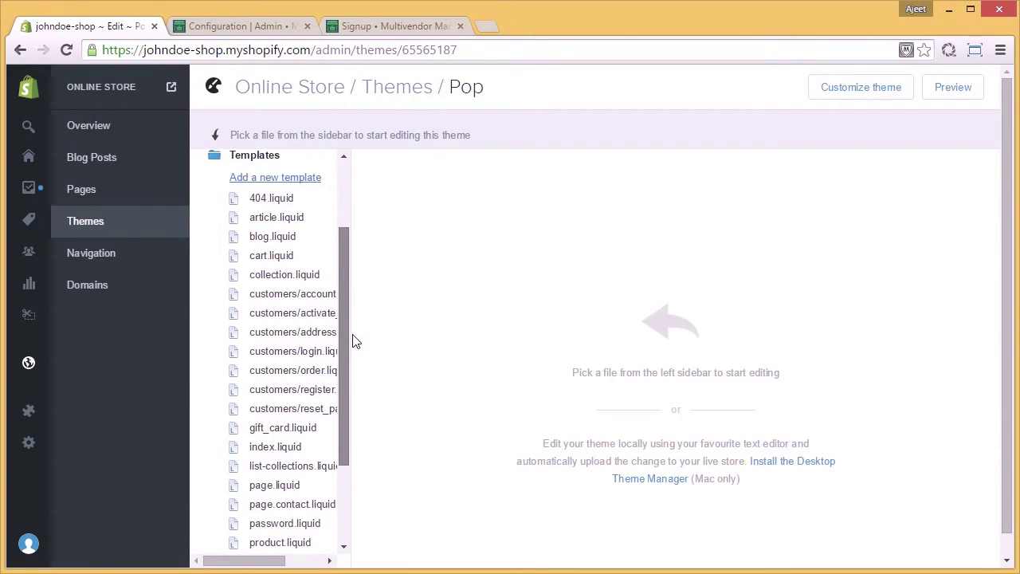
Step: Paste the 'Join us as seller' link into line 13 of collection.liquid and save
left_click(286, 277)
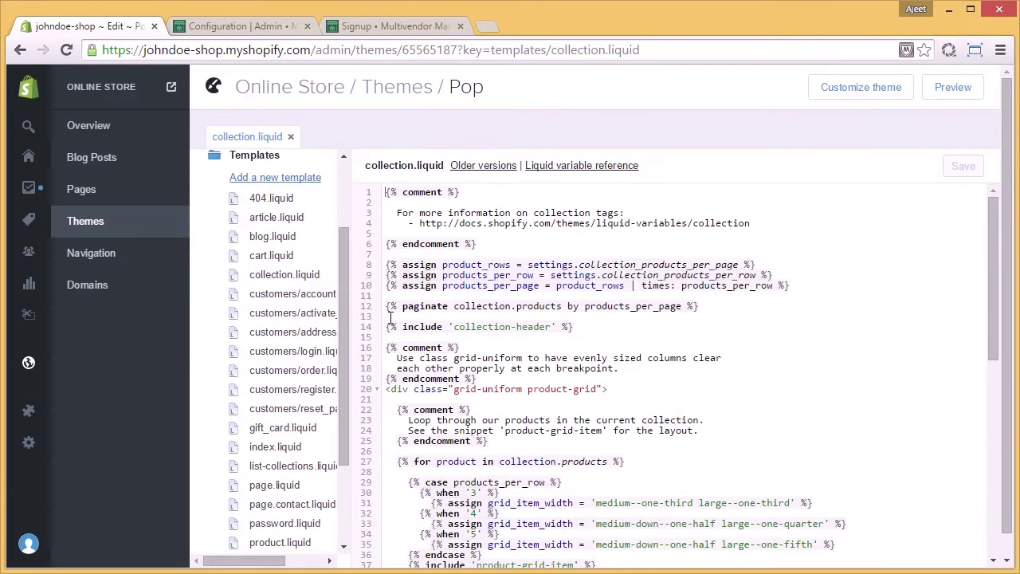
left_click(389, 317)
key("ctrl+v")
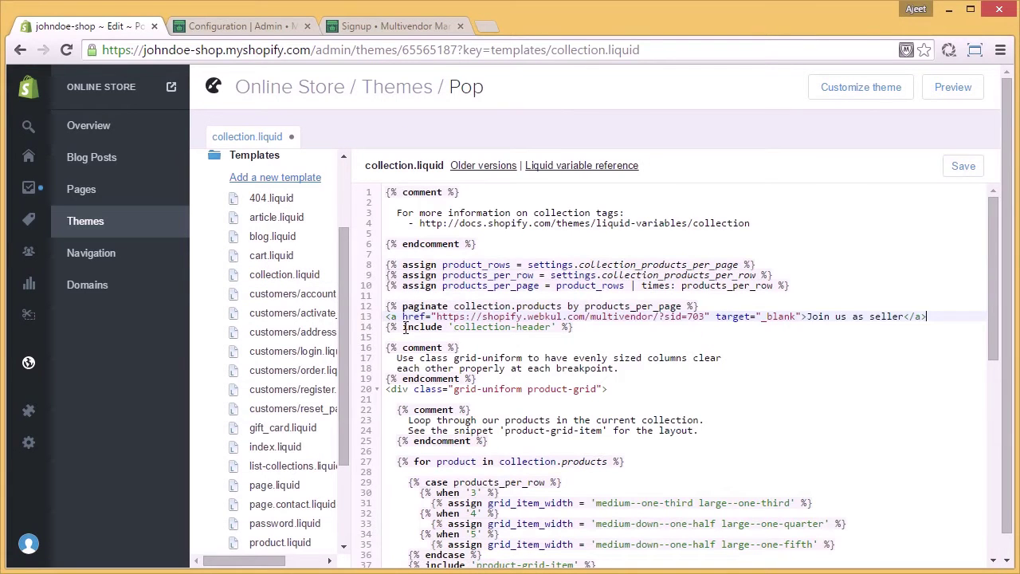
left_click(960, 167)
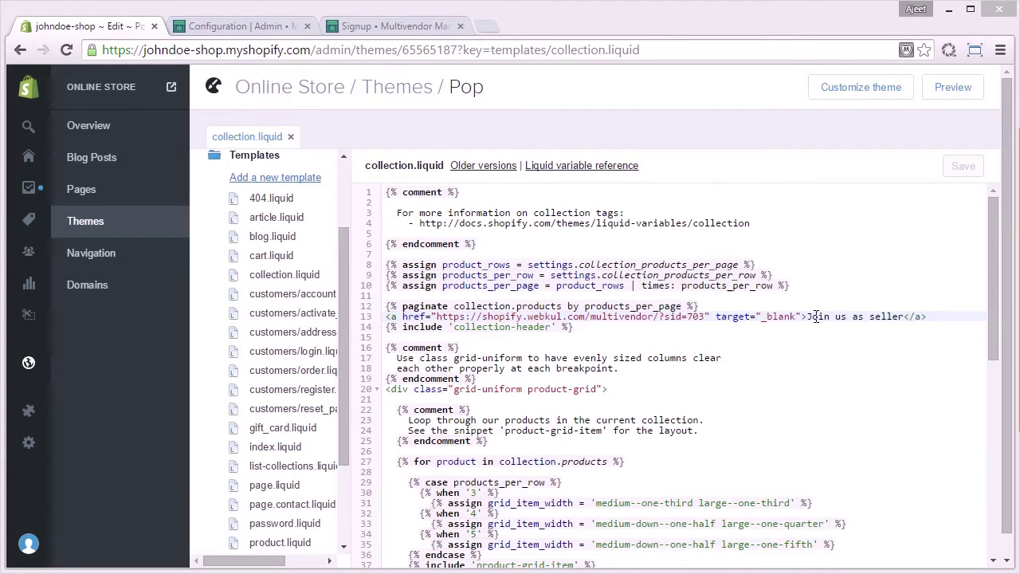
left_click_drag(808, 317, 889, 325)
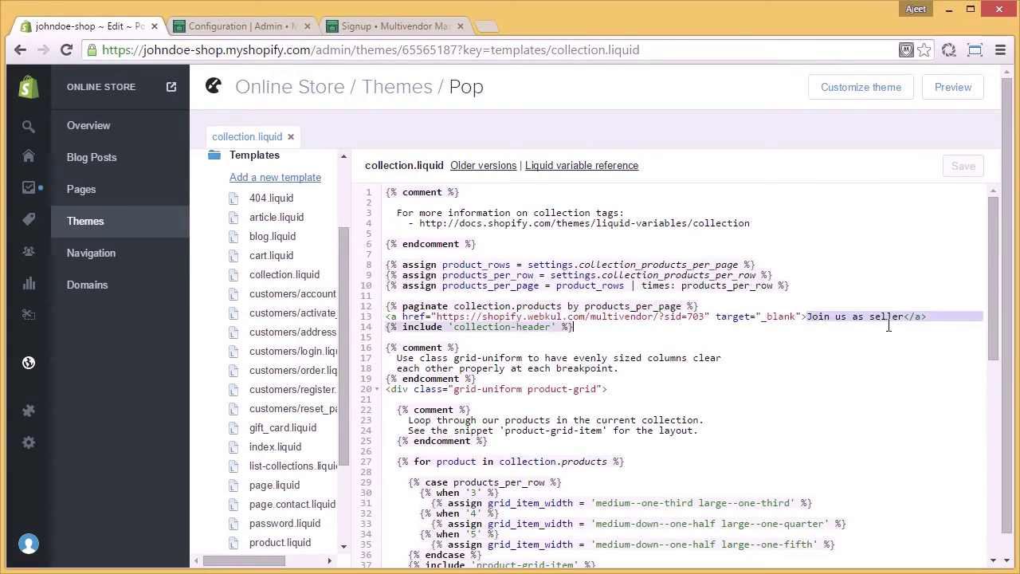
left_click(899, 350)
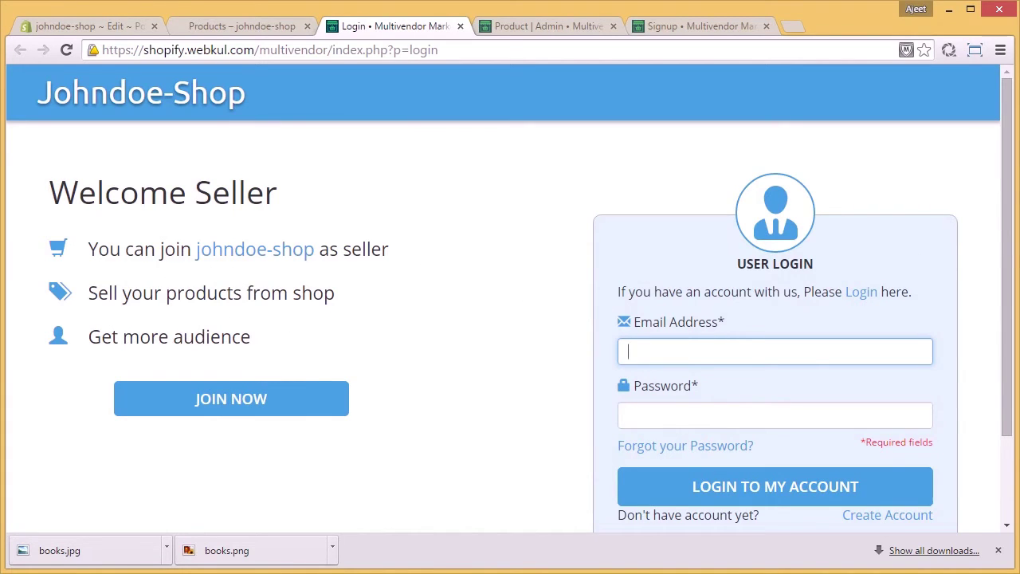
Step: Follow the storefront's 'Join us as seller' link to the seller login page
left_click(678, 165)
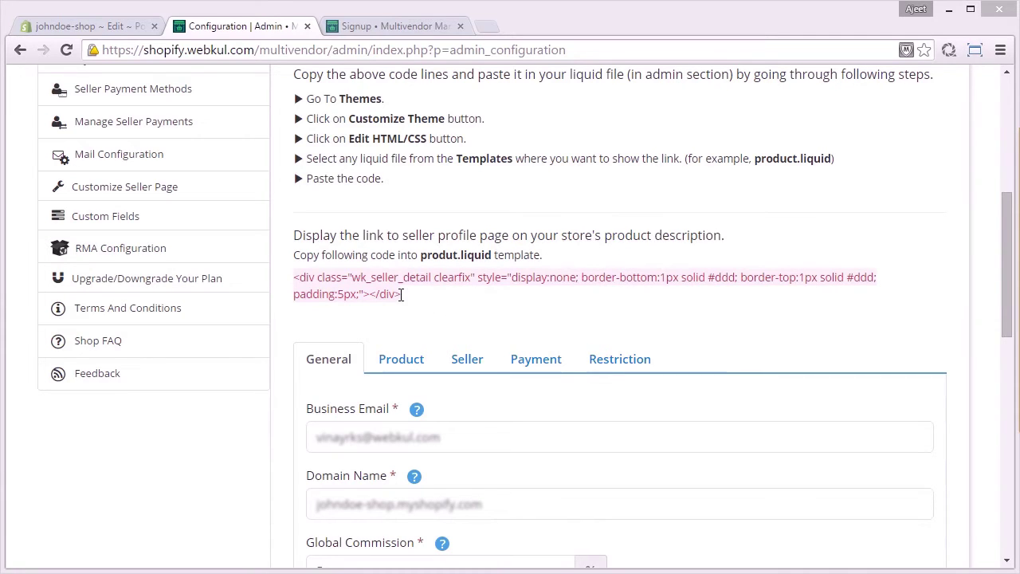
left_click_drag(401, 295, 293, 276)
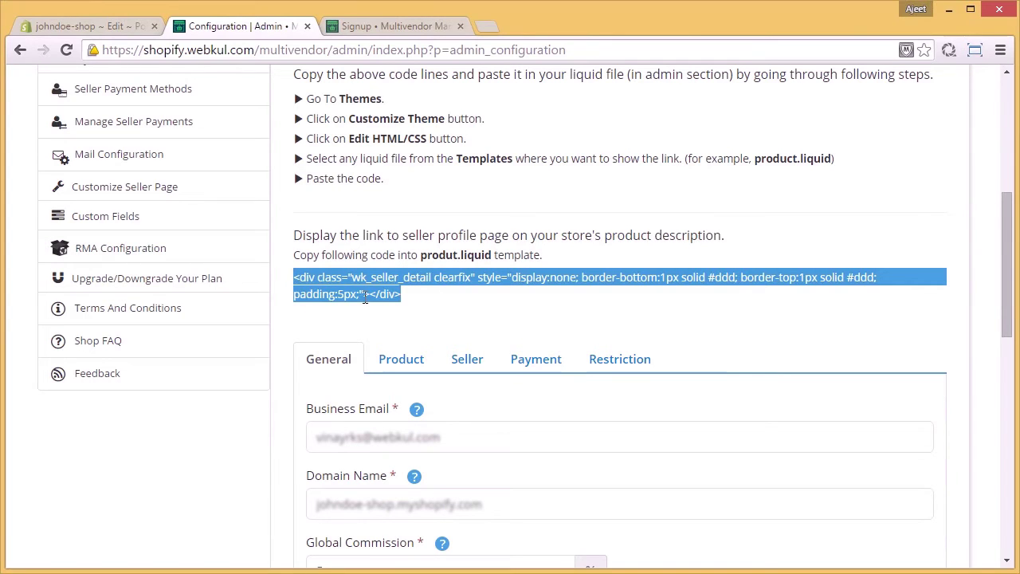
left_click(467, 308)
scroll(447, 299, "up", 2)
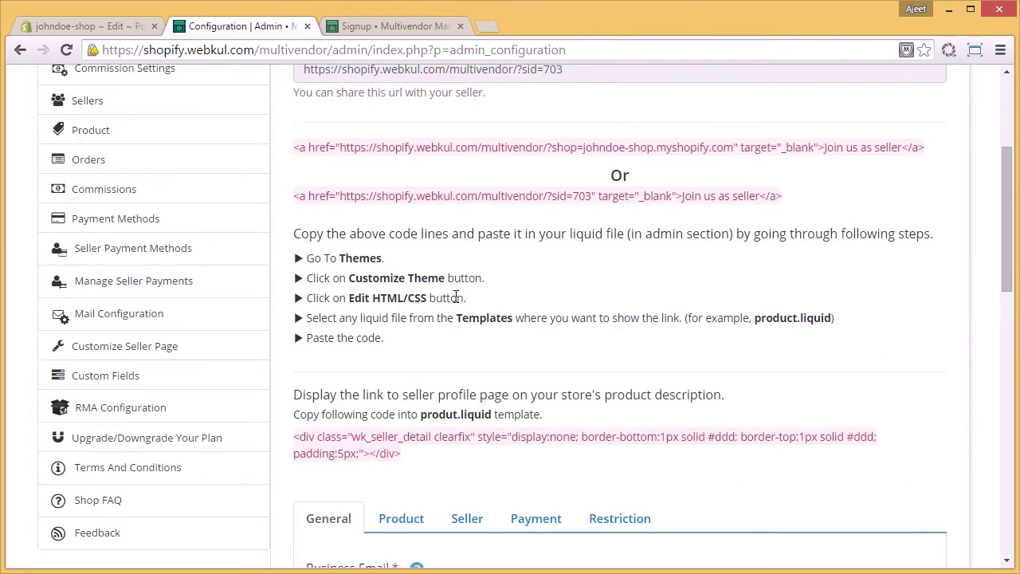
scroll(452, 313, "down", 3)
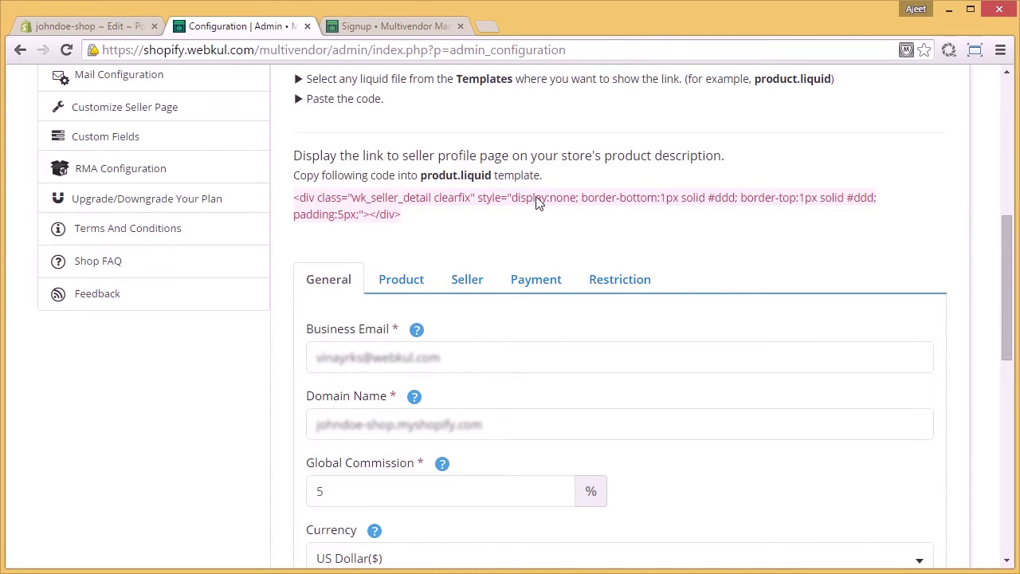
scroll(430, 266, "down", 2)
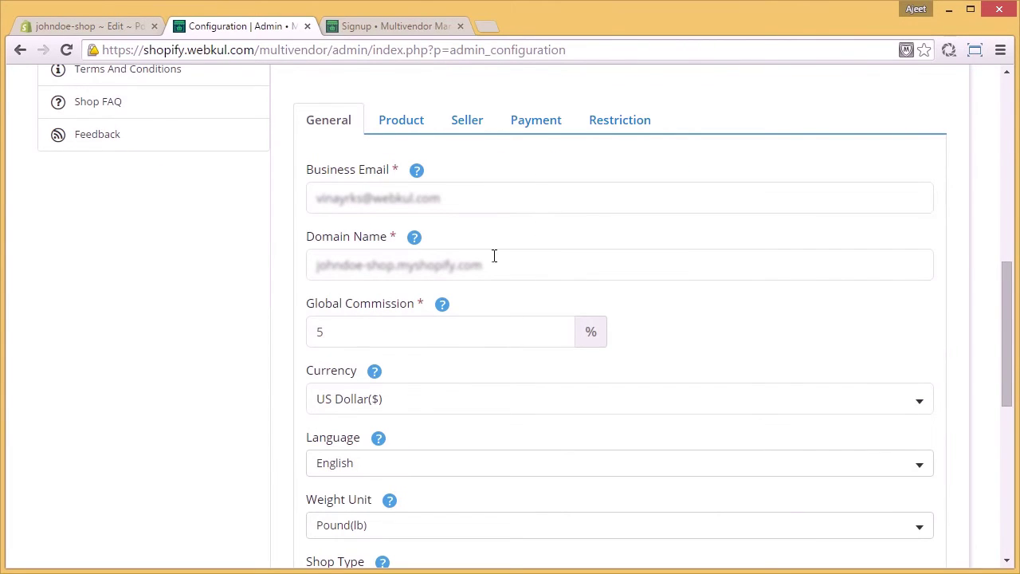
scroll(492, 258, "up", 1)
scroll(493, 261, "down", 2)
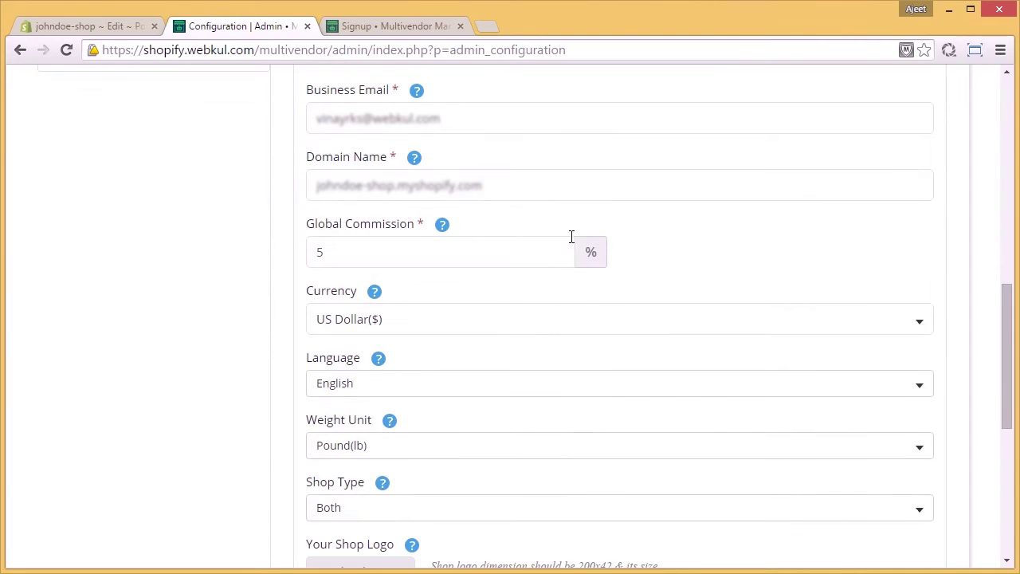
scroll(572, 237, "up", 1)
left_click(400, 123)
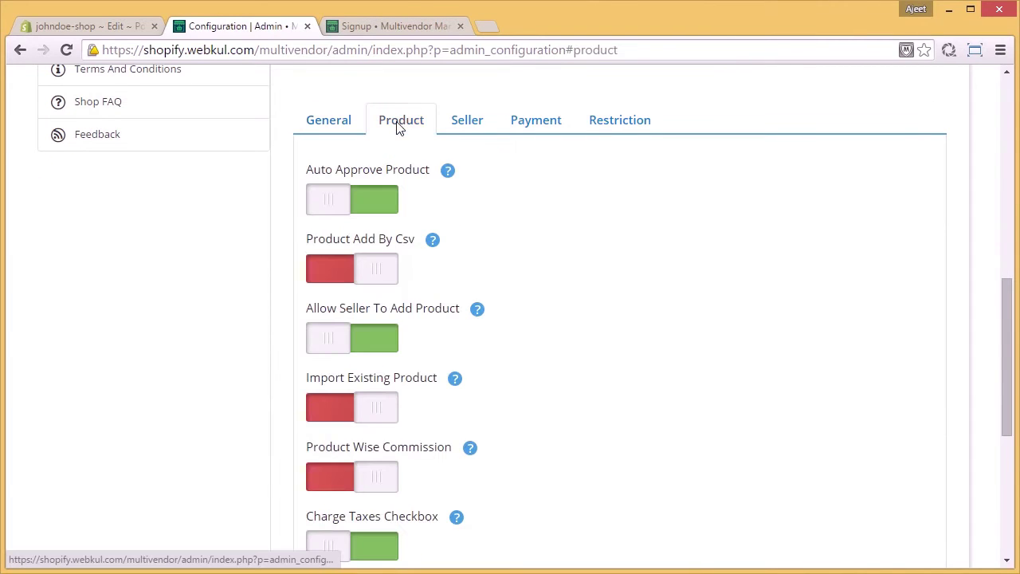
left_click(461, 122)
left_click(536, 121)
left_click(597, 124)
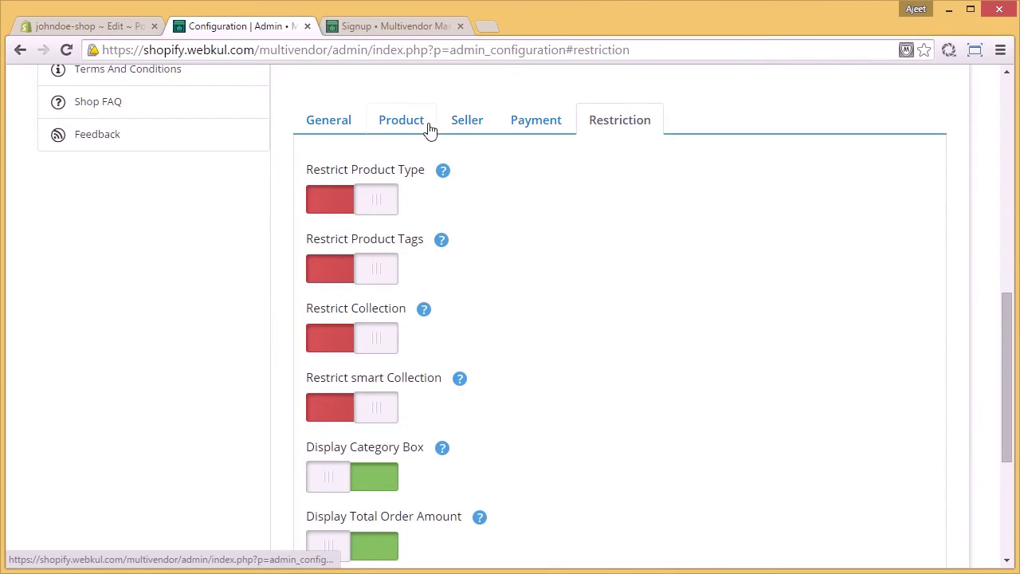
left_click(341, 127)
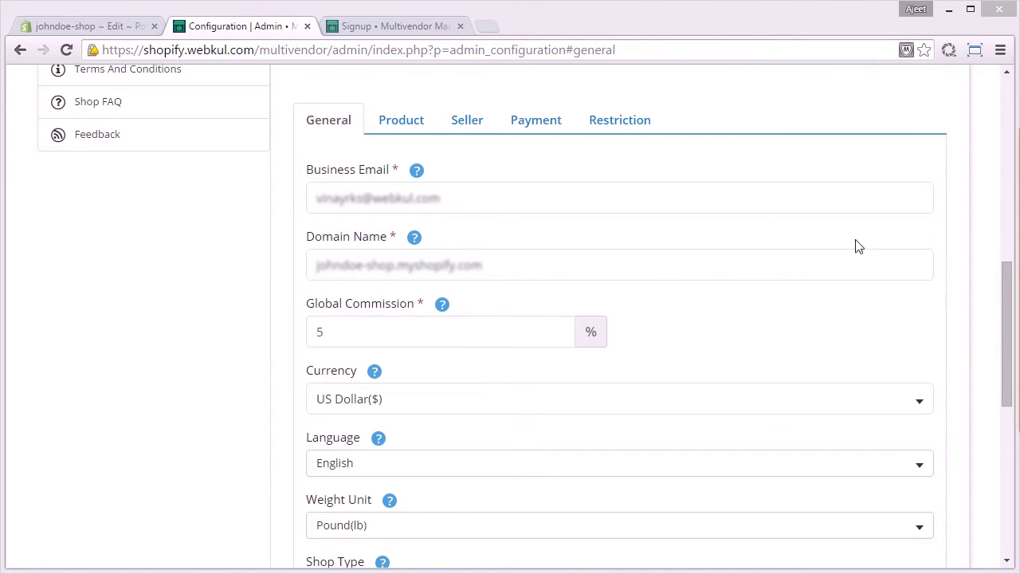
left_click(357, 330)
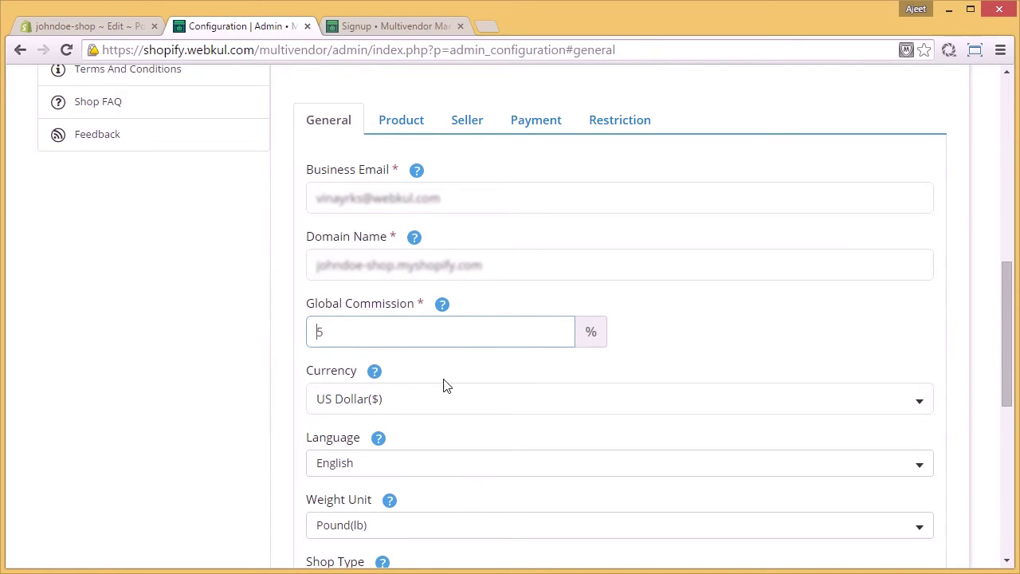
scroll(620, 398, "down", 1)
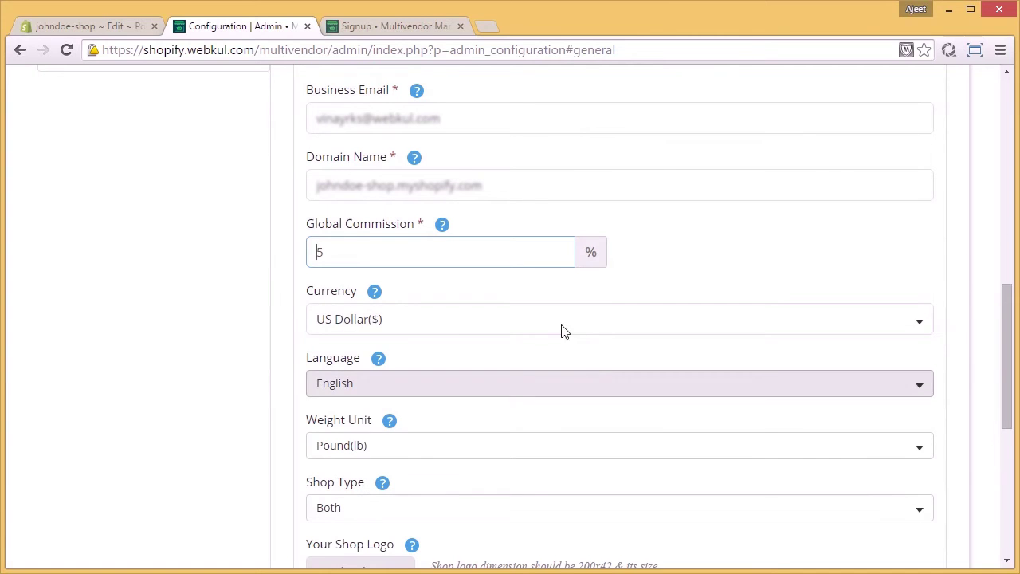
left_click(582, 325)
scroll(525, 358, "down", 20)
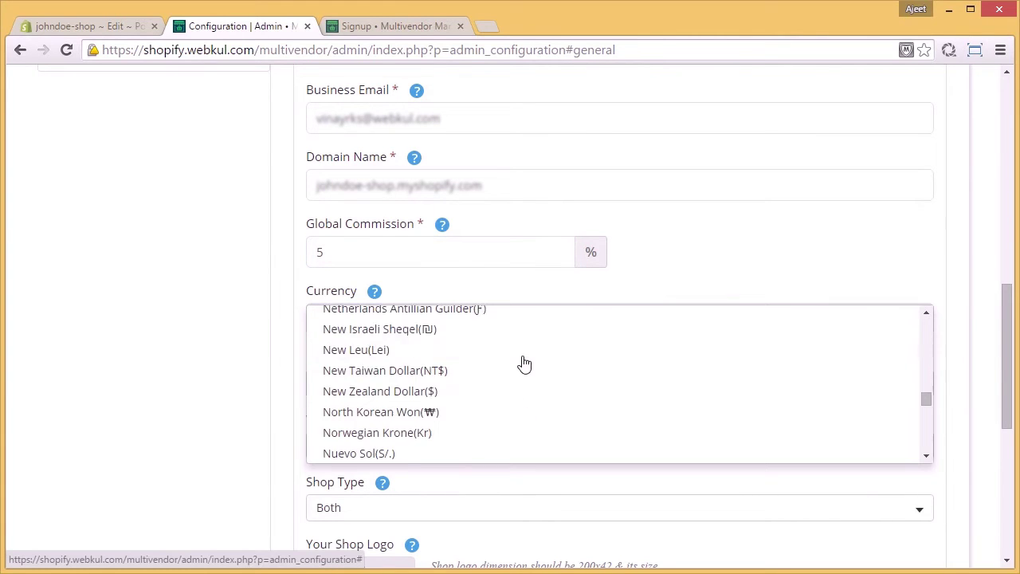
scroll(524, 363, "down", 5)
scroll(518, 374, "up", 15)
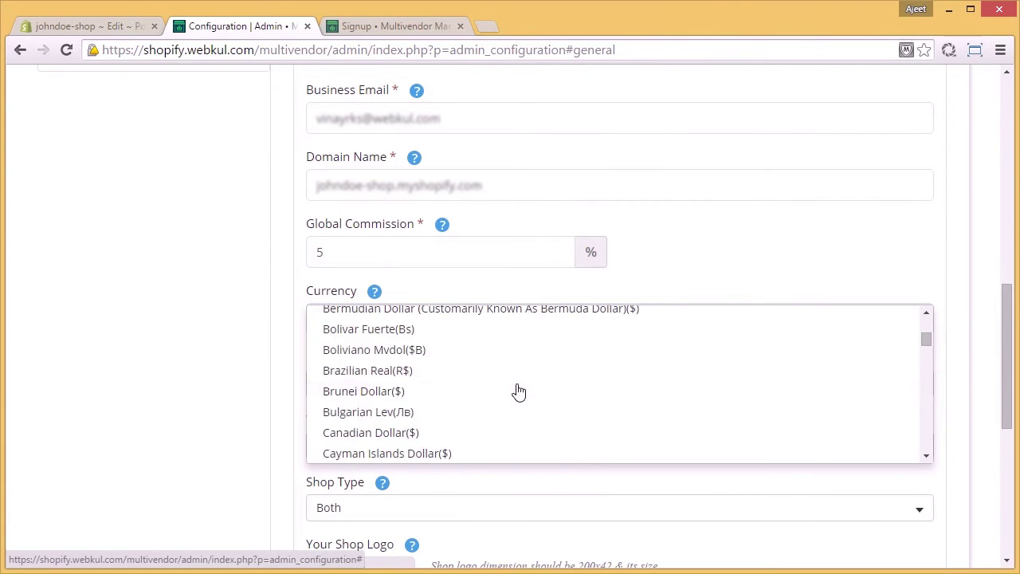
scroll(517, 391, "up", 6)
left_click(679, 336)
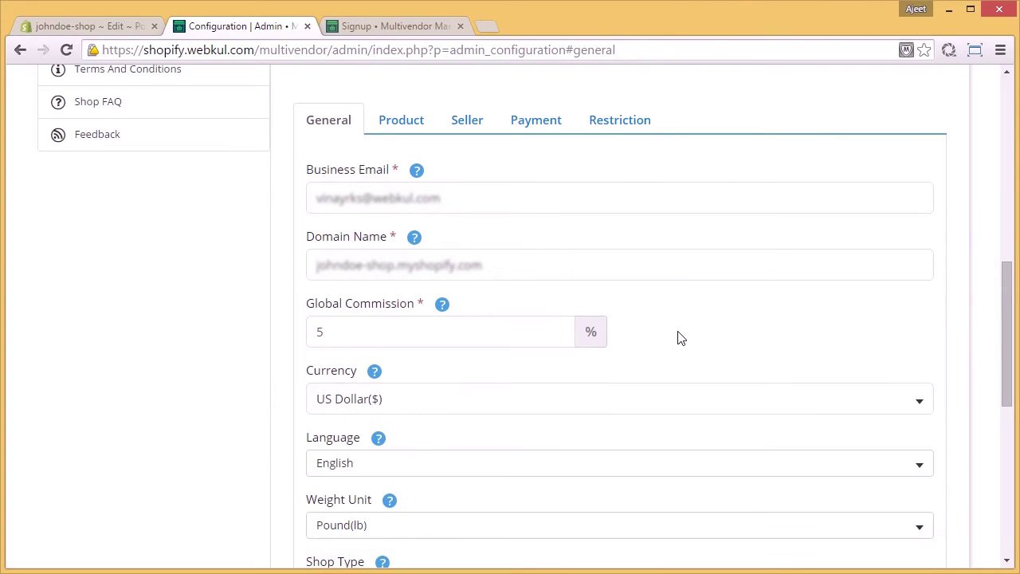
scroll(462, 466, "down", 2)
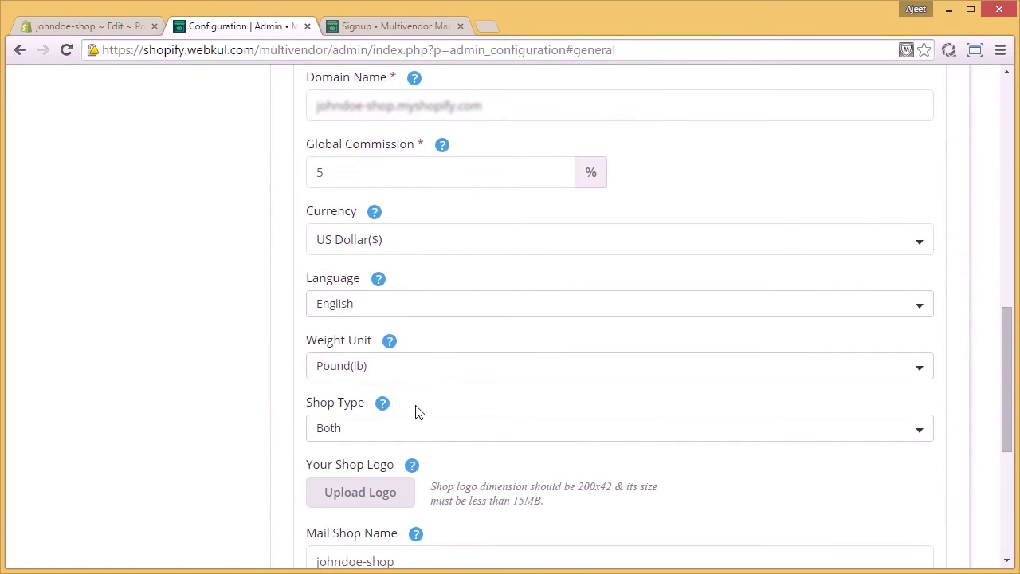
scroll(649, 431, "down", 2)
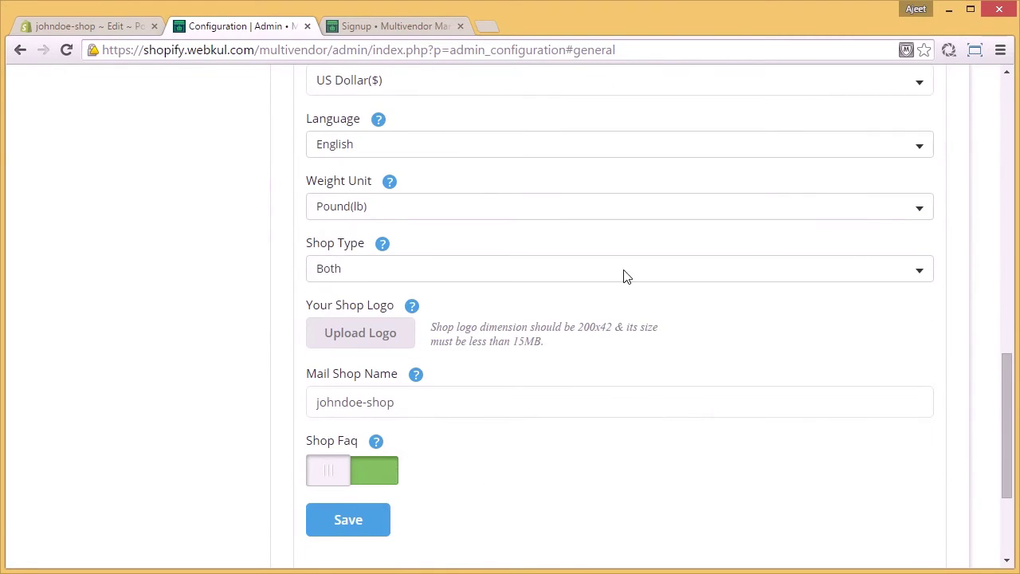
left_click(624, 276)
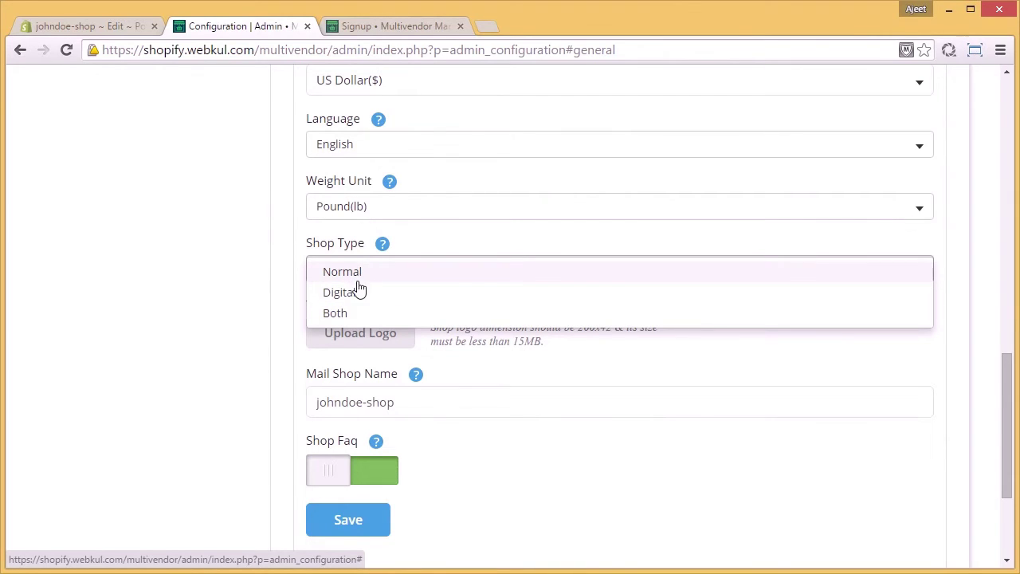
left_click(280, 326)
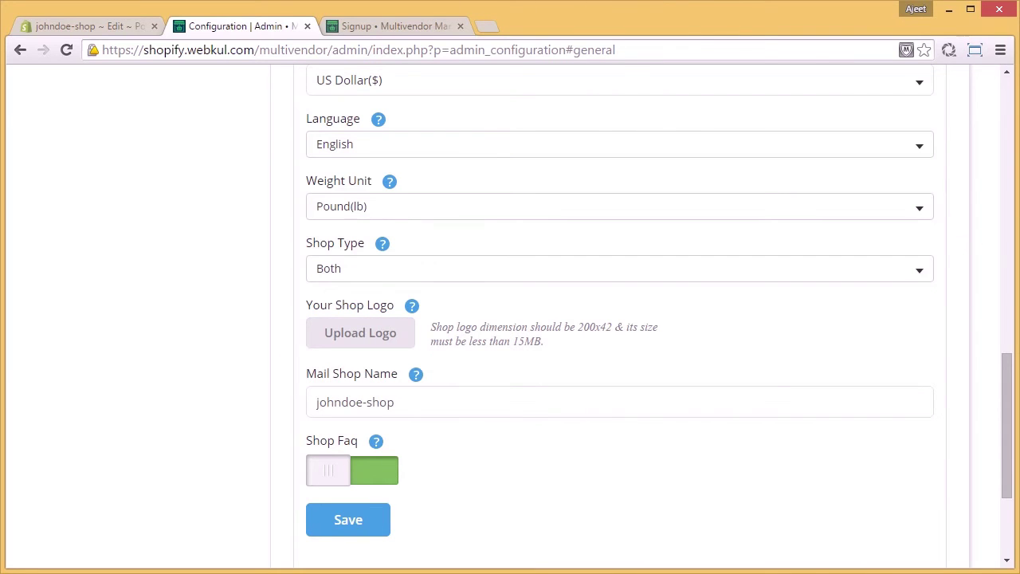
scroll(699, 279, "up", 15)
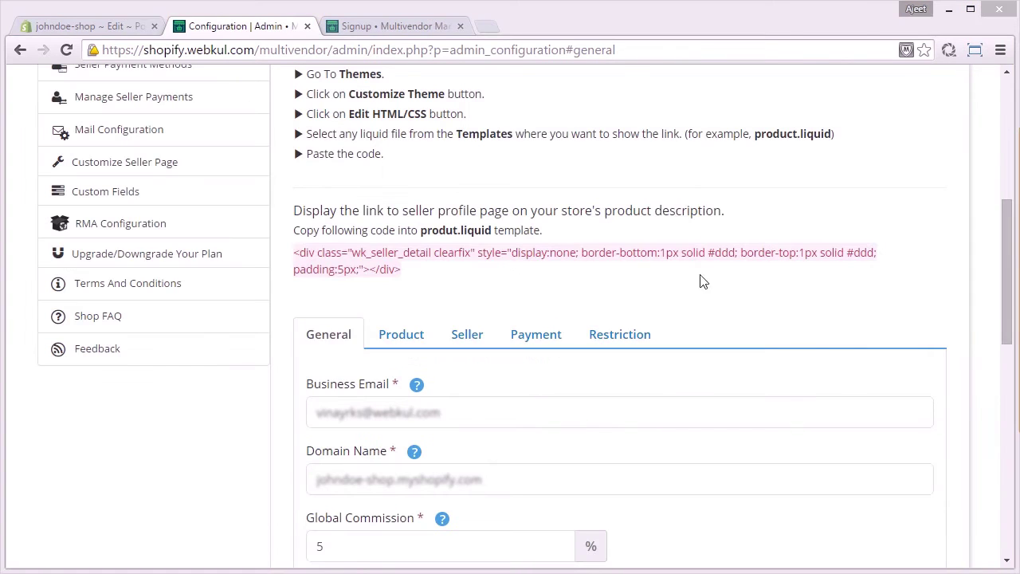
left_click(404, 334)
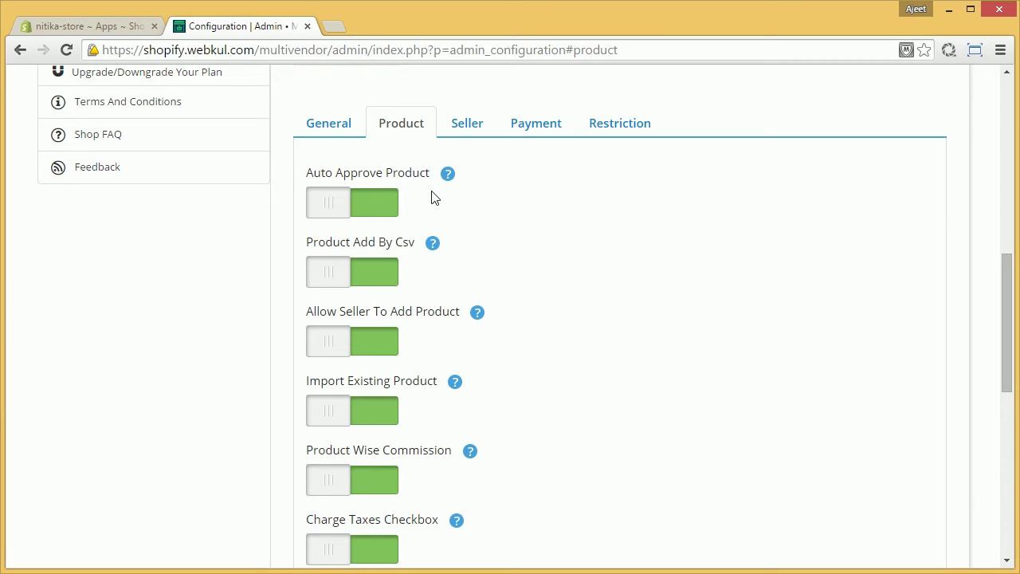
left_click(375, 205)
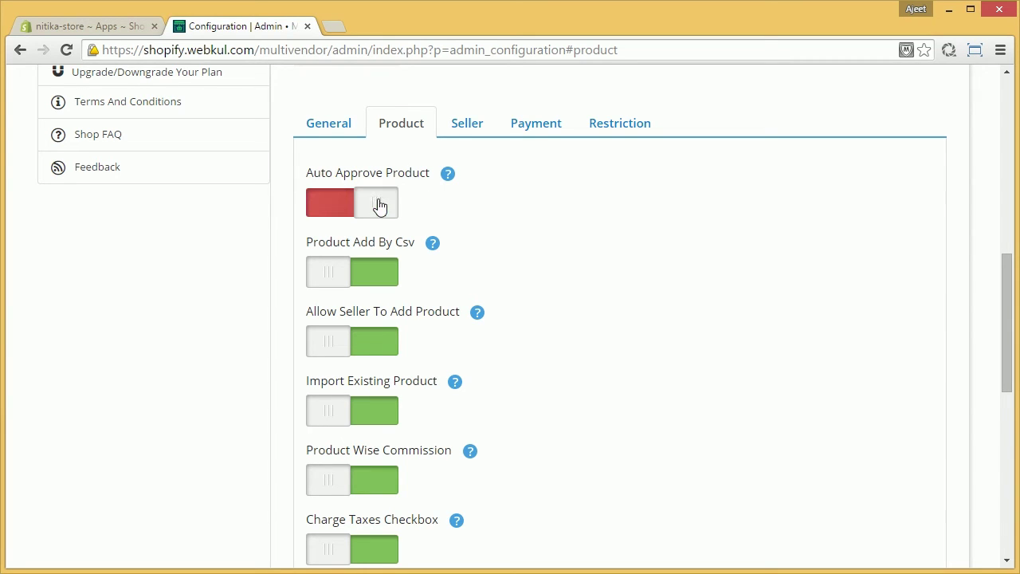
left_click(341, 211)
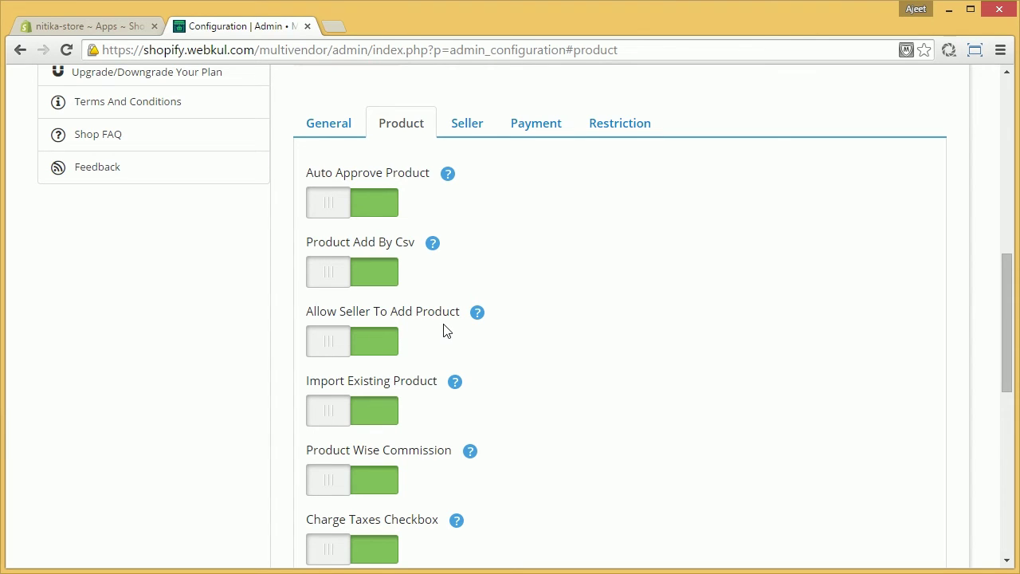
left_click(390, 351)
left_click(335, 353)
left_click_drag(1011, 267, 1005, 309)
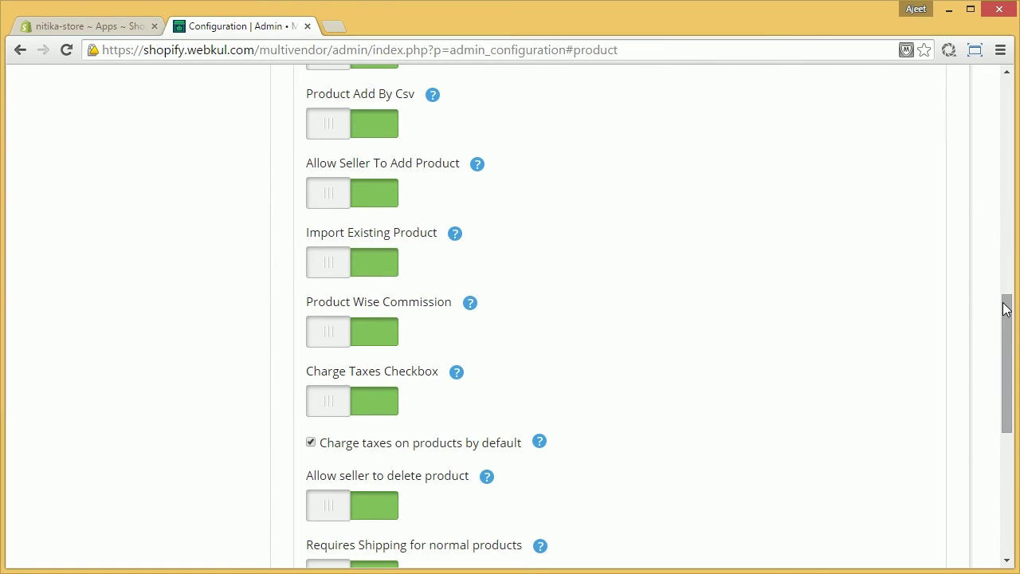
left_click(383, 333)
left_click(318, 335)
left_click_drag(1006, 310, 936, 387)
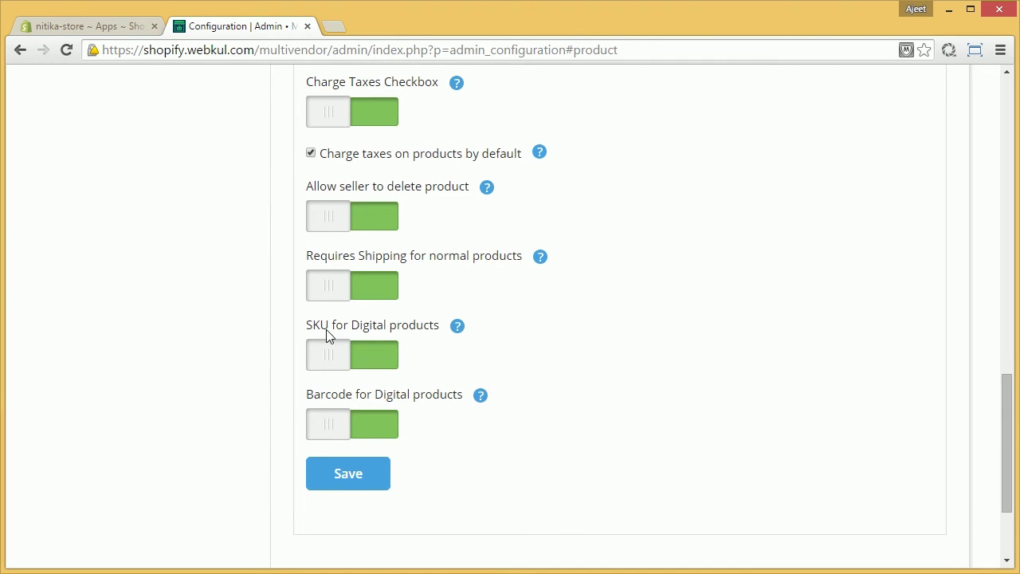
left_click(376, 358)
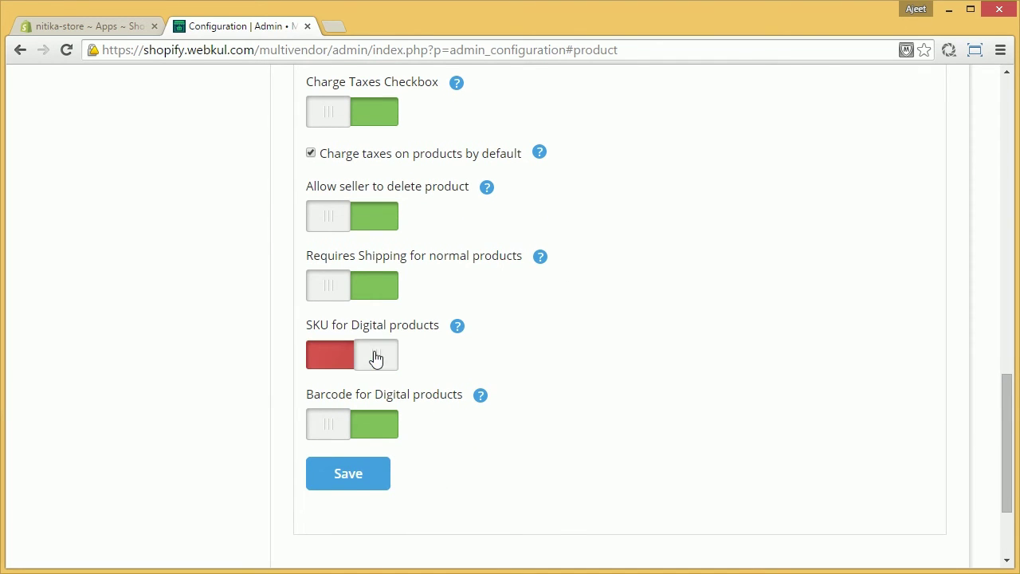
left_click(324, 366)
left_click(371, 430)
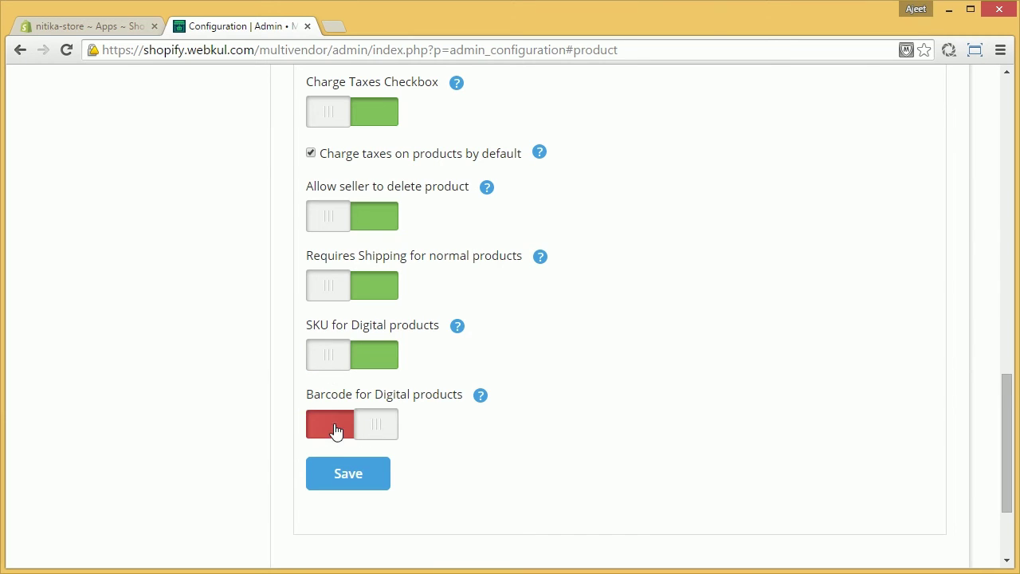
left_click(326, 428)
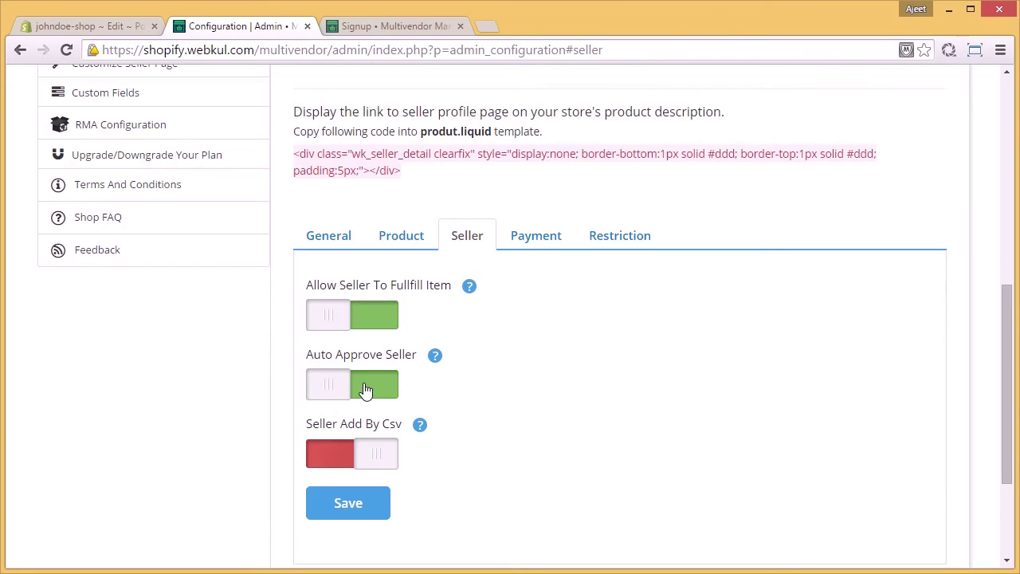
Step: Switch on Seller Add By Csv so all three seller toggles are on
left_click(329, 455)
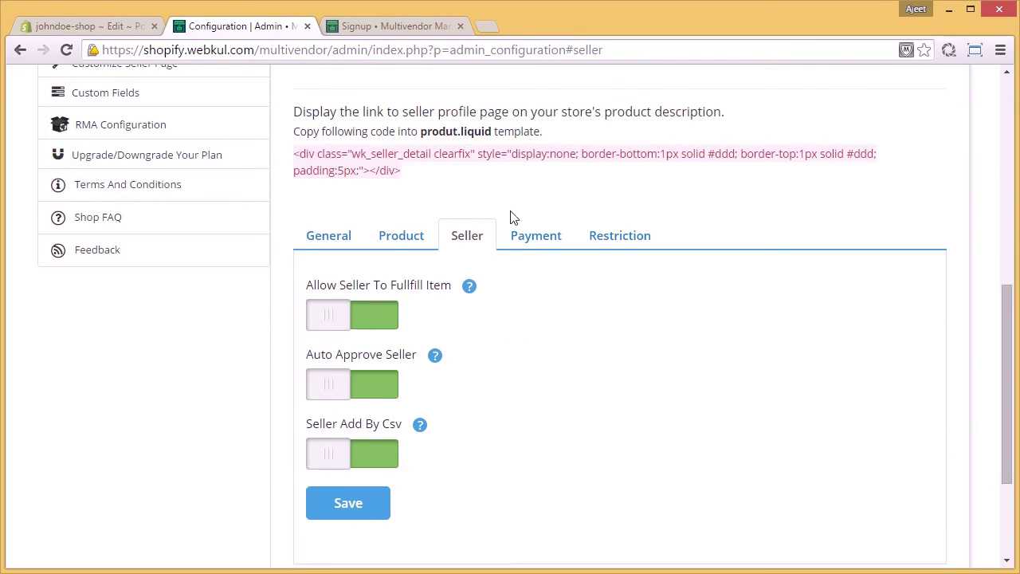
Step: In Payment settings, turn on Paypal Sandbox and set shipping cost to Divide Between Sellers
left_click(538, 240)
scroll(533, 286, "down", 1)
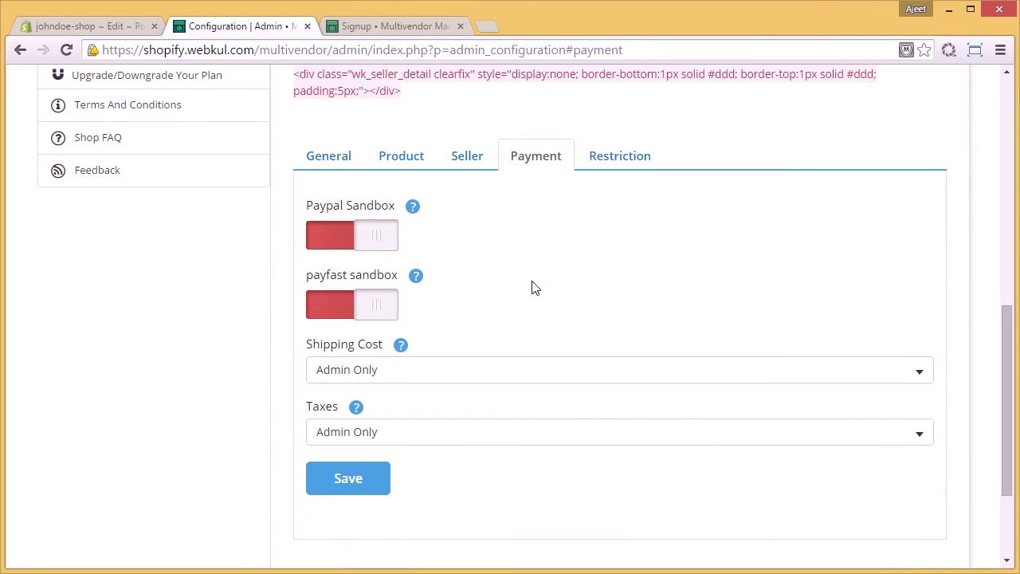
left_click(330, 239)
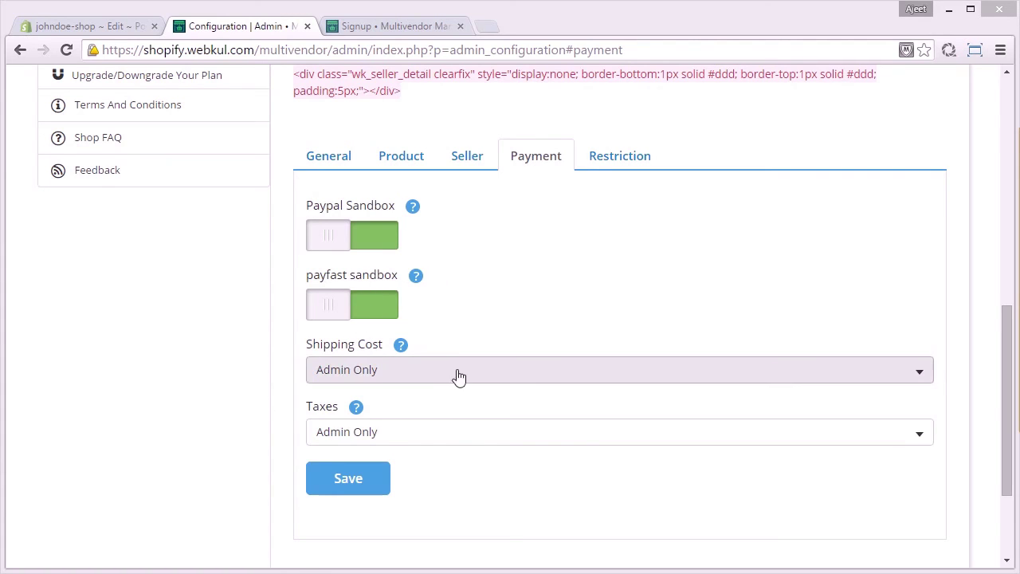
left_click(495, 371)
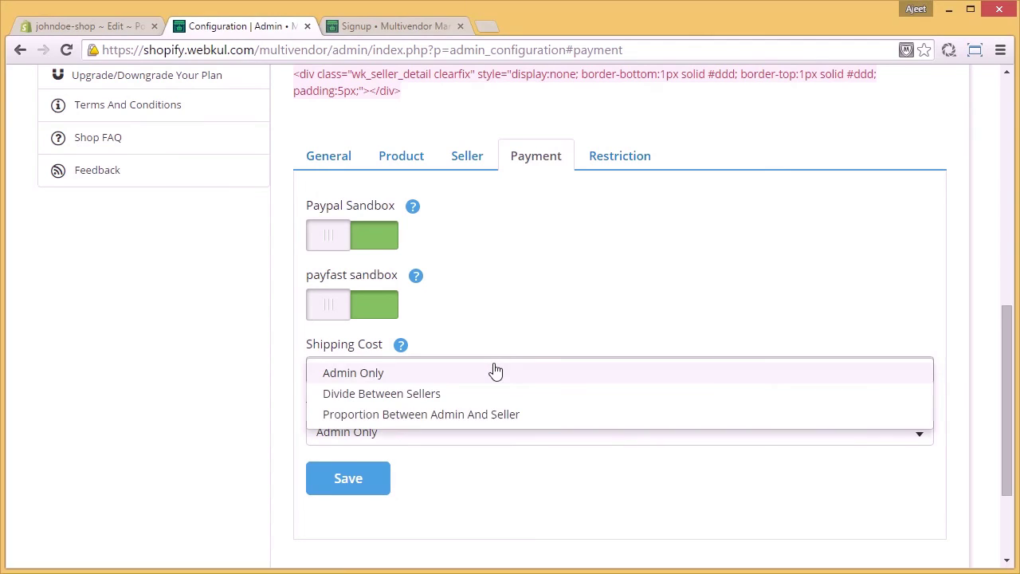
left_click(423, 394)
Step: Keep taxes as Admin Only and save the Payment settings
left_click(433, 431)
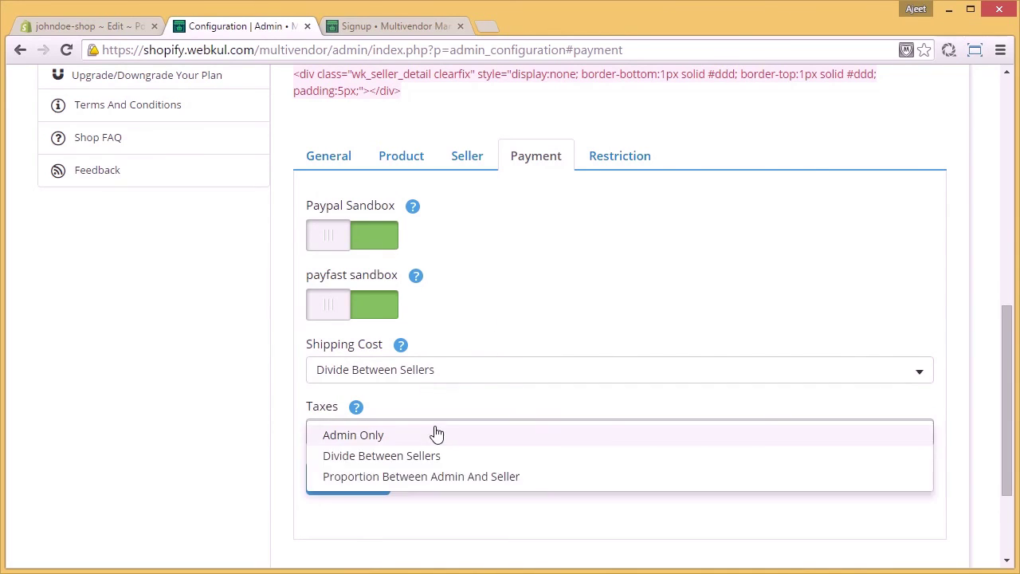
scroll(438, 433, "down", 1)
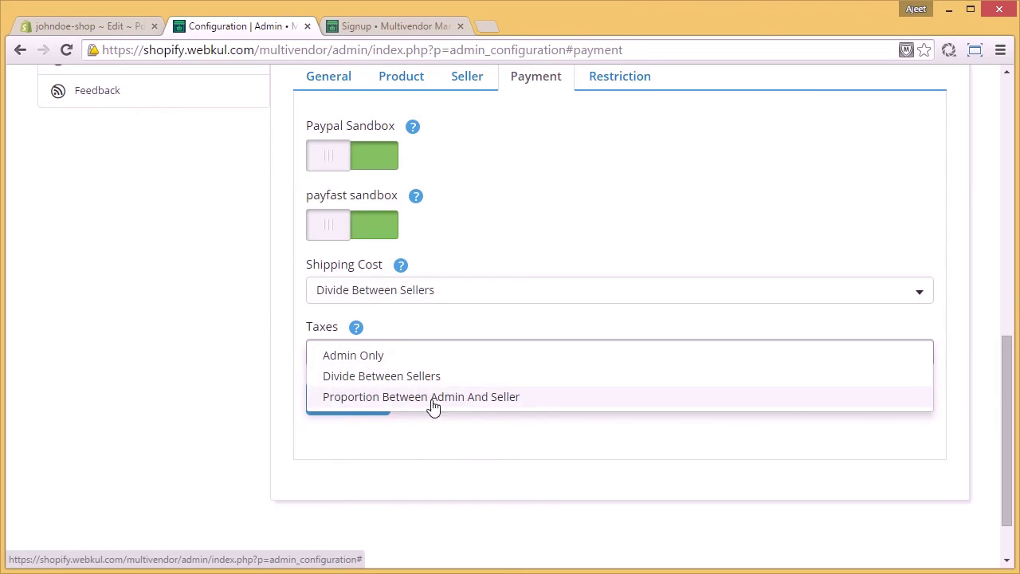
left_click(472, 426)
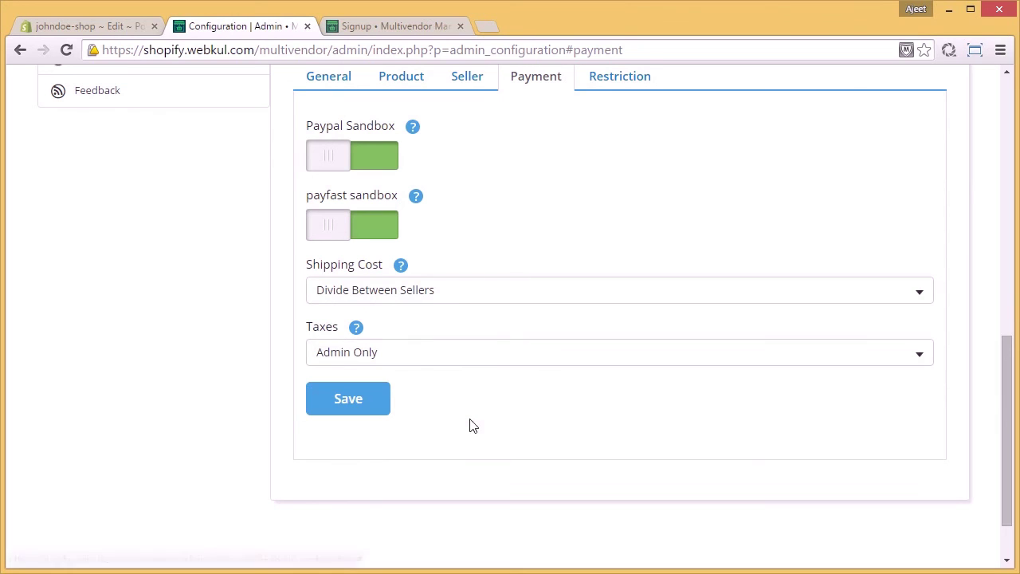
left_click(357, 409)
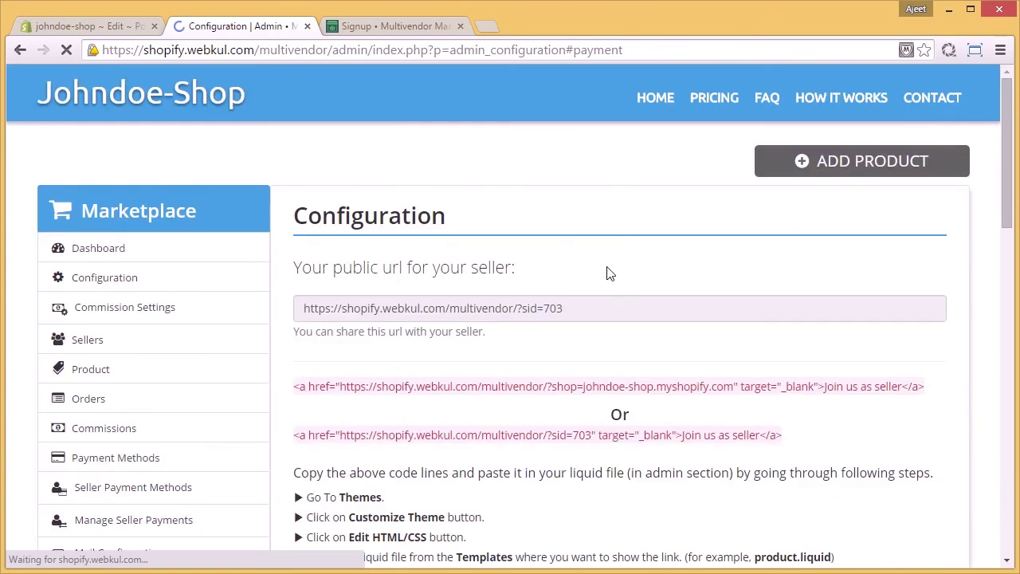
scroll(609, 299, "up", 5)
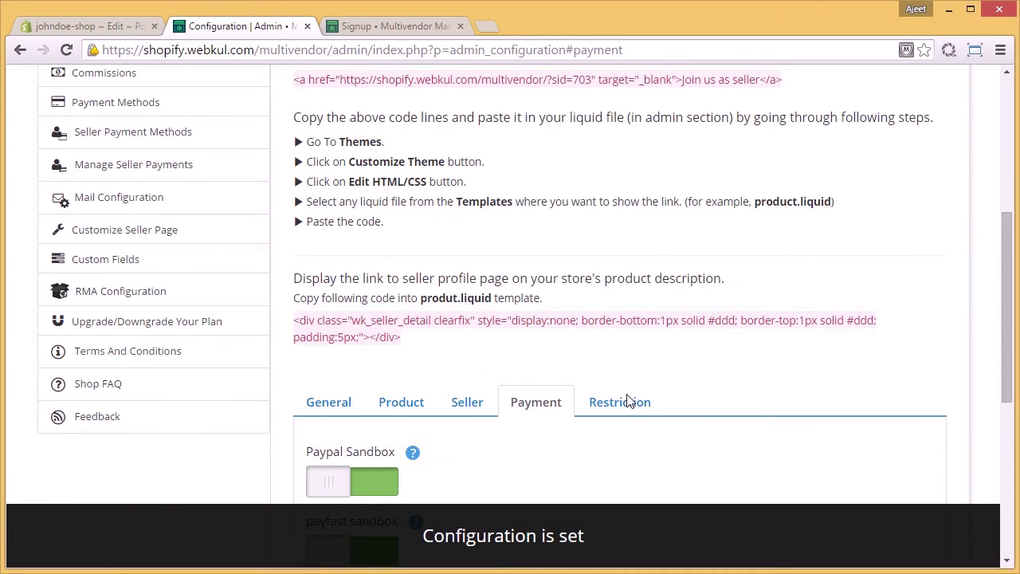
left_click(629, 404)
Step: Switch Restrict Product Type on, keep Restrict Product Tags off, and save
scroll(624, 407, "down", 5)
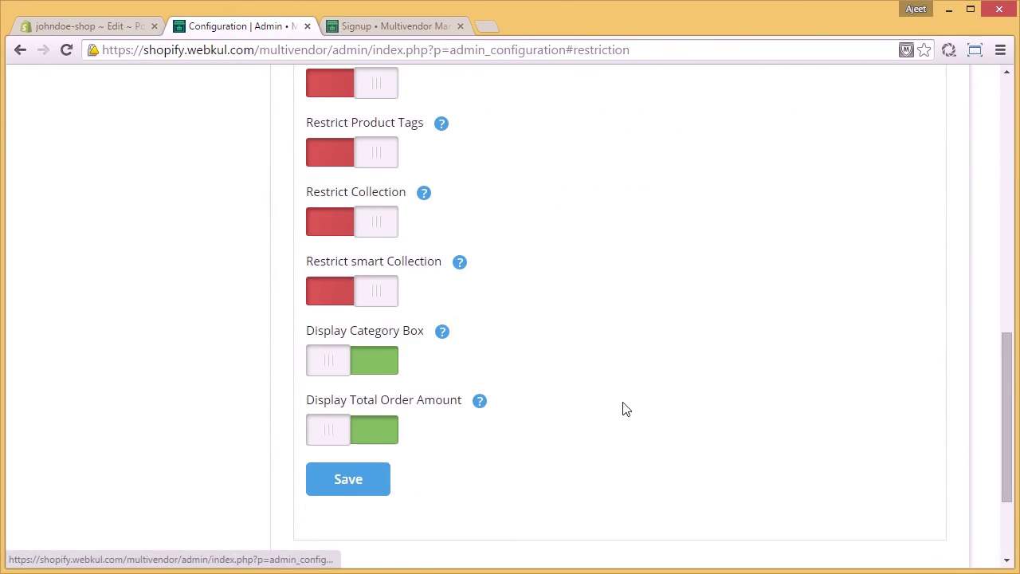
scroll(624, 408, "up", 1)
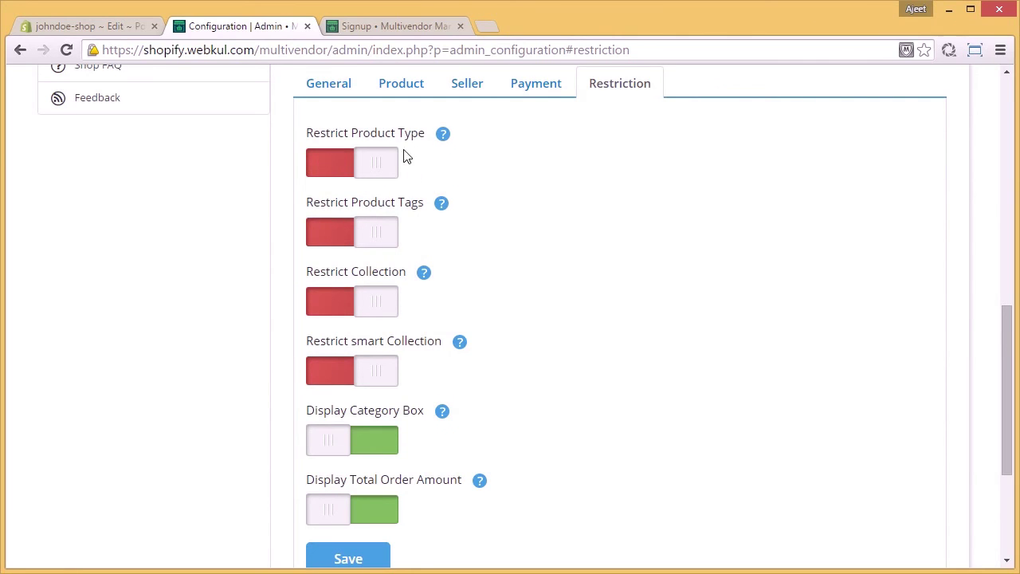
left_click(327, 163)
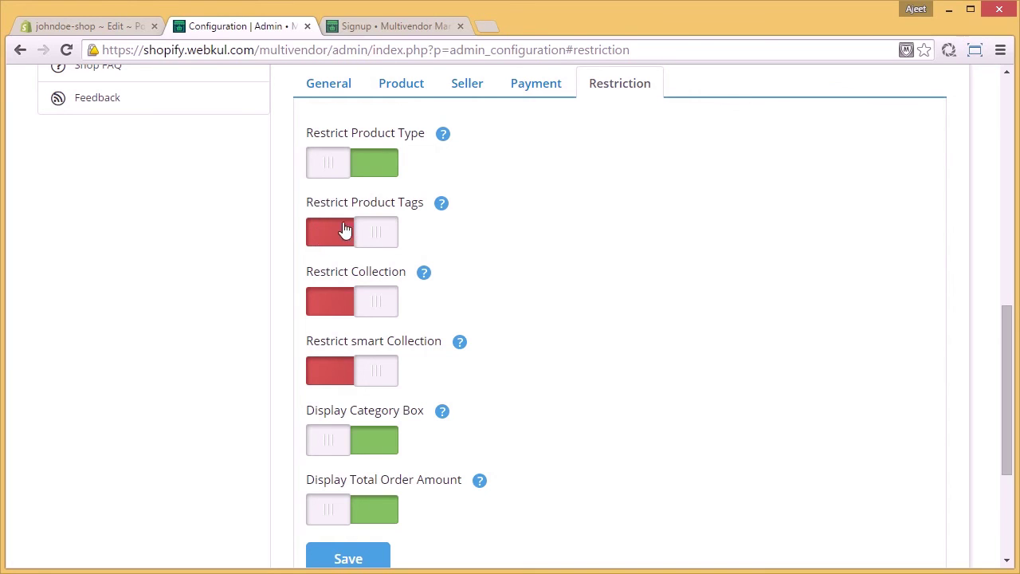
left_click(341, 232)
left_click(375, 239)
scroll(544, 387, "down", 3)
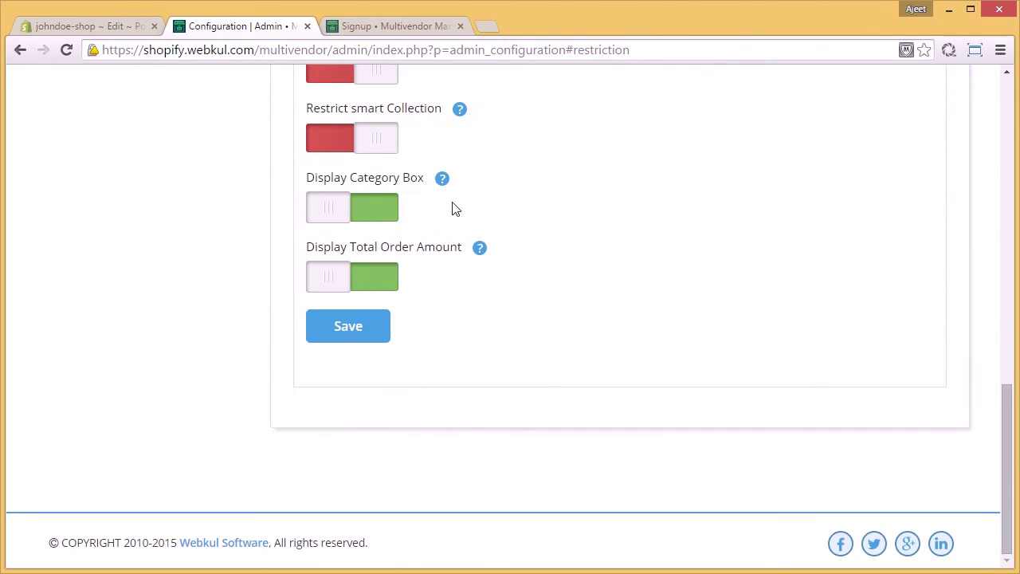
scroll(501, 273, "up", 4)
scroll(523, 334, "down", 3)
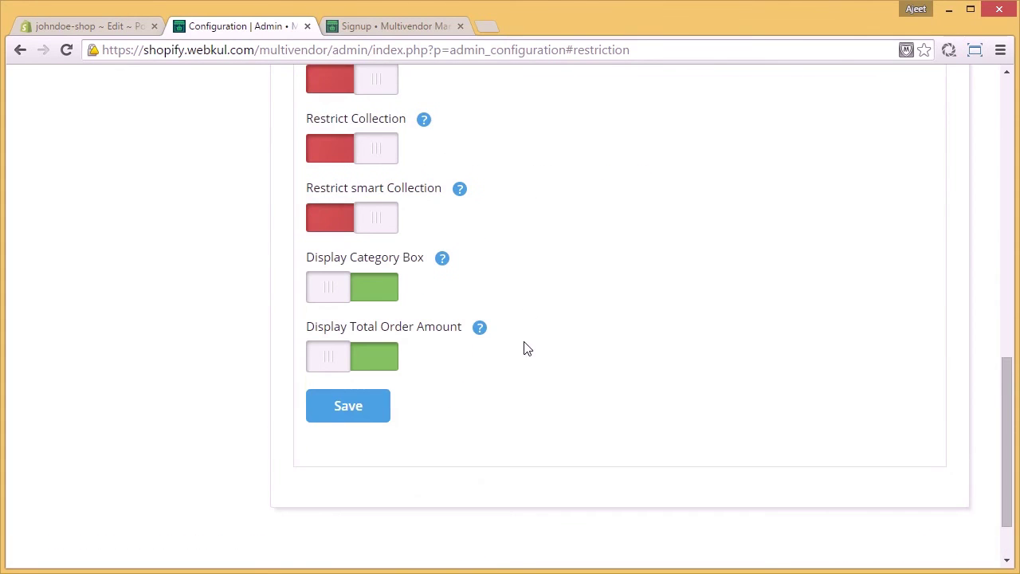
left_click(360, 408)
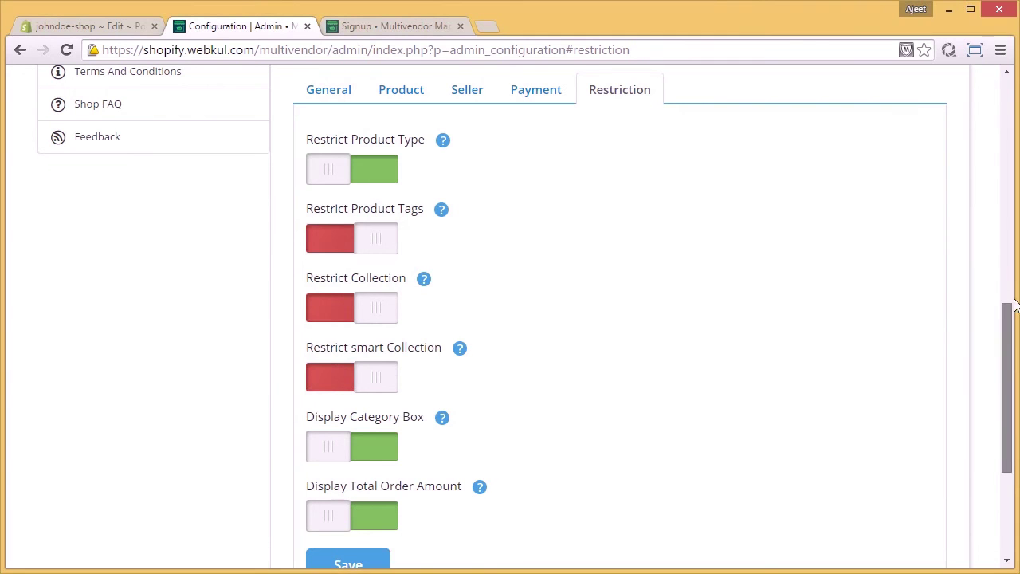
left_click_drag(1007, 353, 1014, 119)
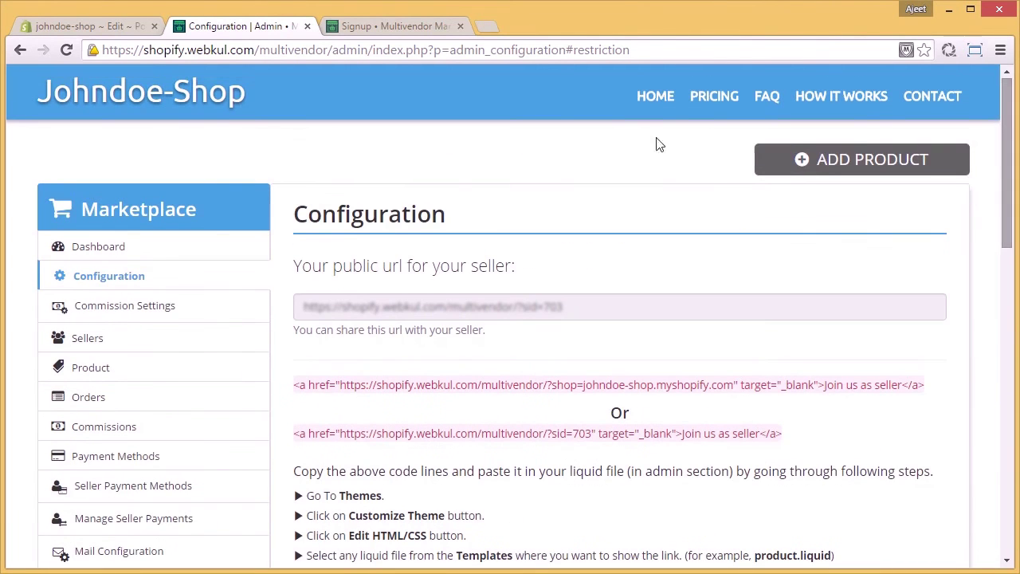